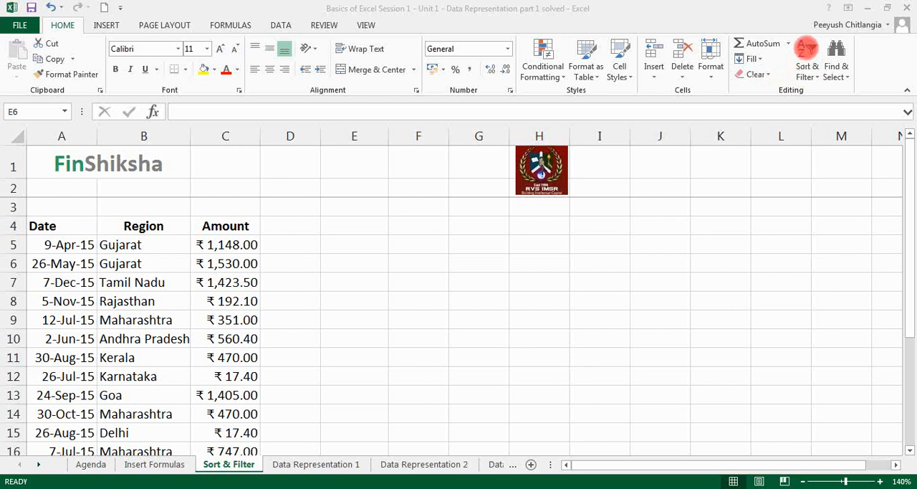
Hide column C, which holds the Amount data.
left_click(364, 234)
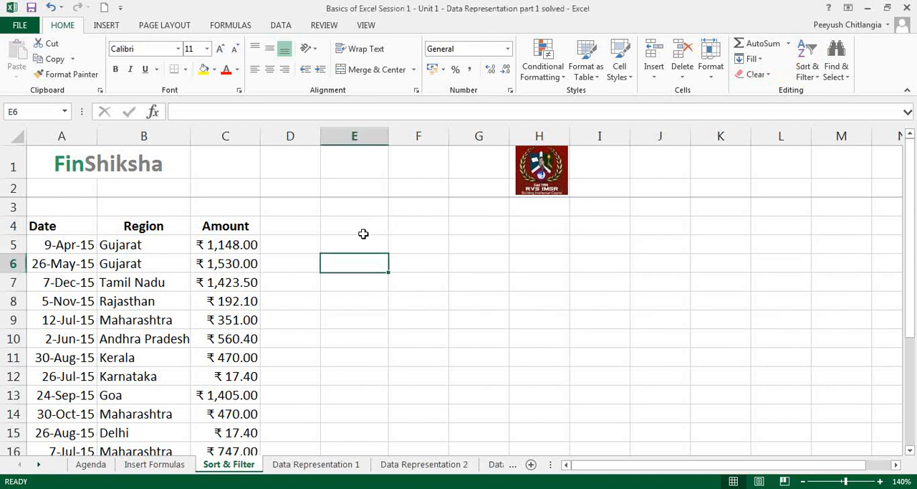
left_click(237, 129)
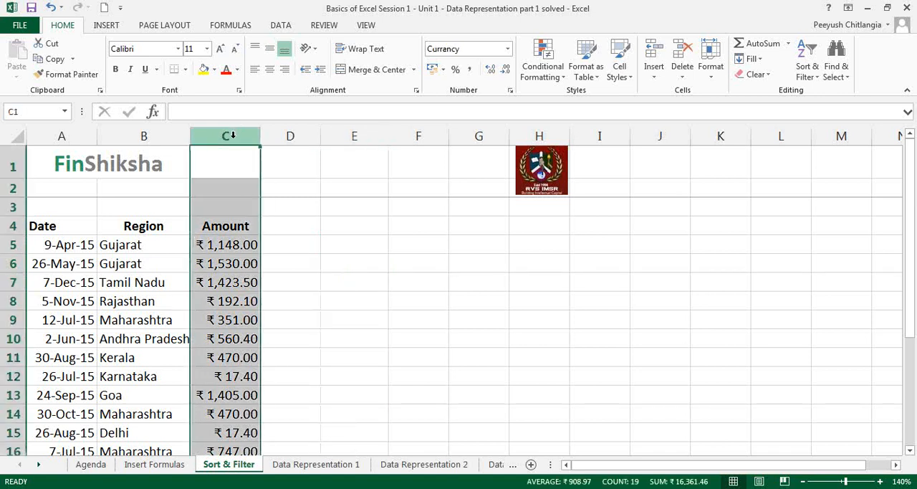
right_click(234, 138)
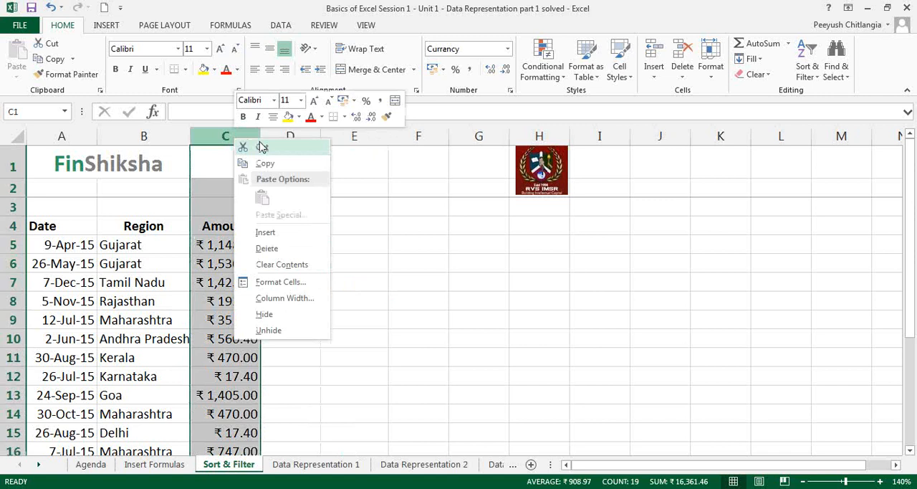
left_click(265, 315)
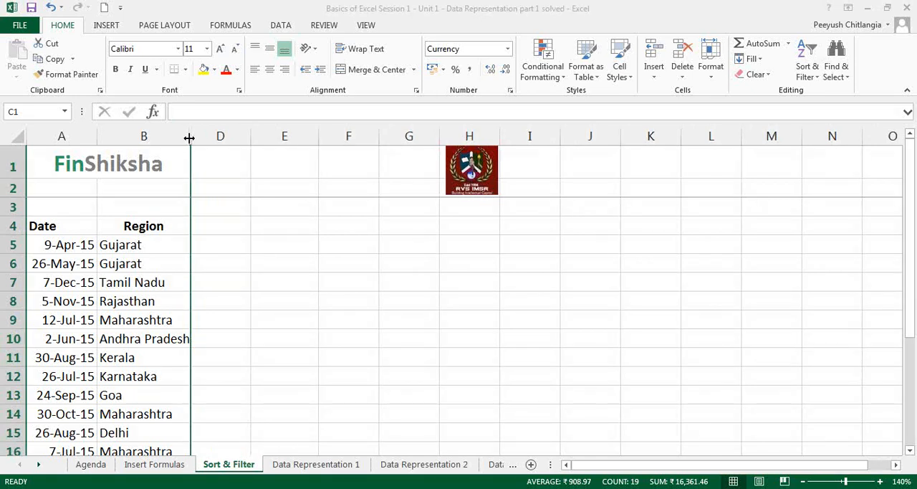
Unhide the Amount column between columns B and D.
double_click(191, 136)
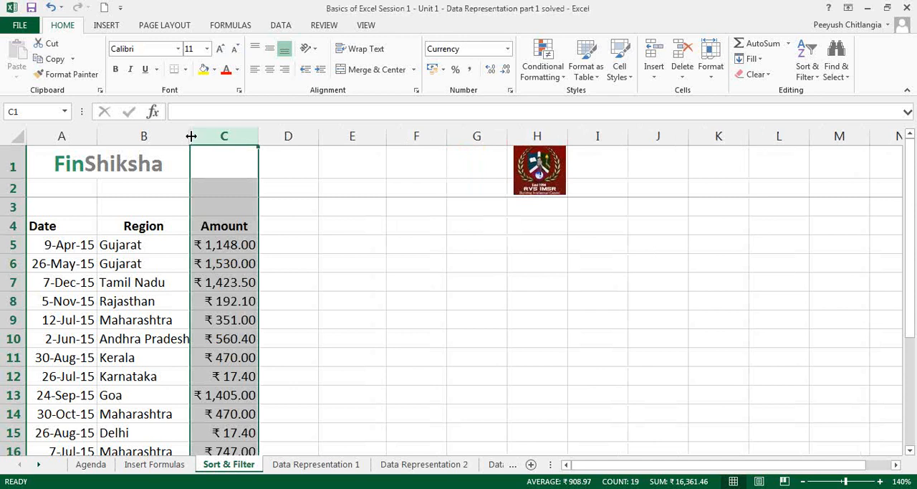
key("ctrl+z")
left_click_drag(178, 133, 220, 136)
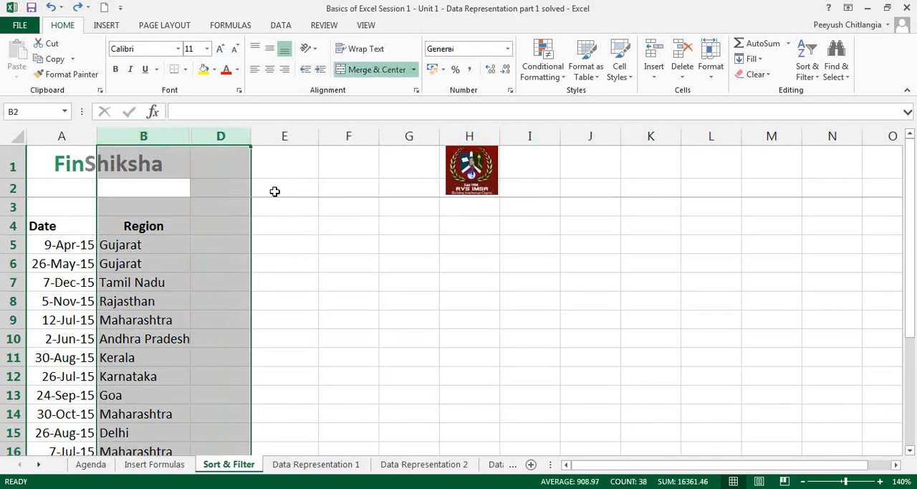
right_click(225, 141)
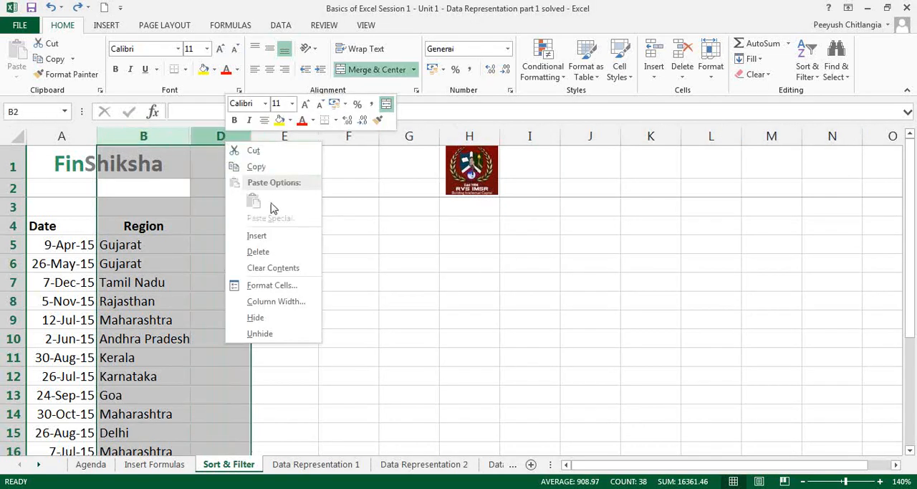
left_click(259, 334)
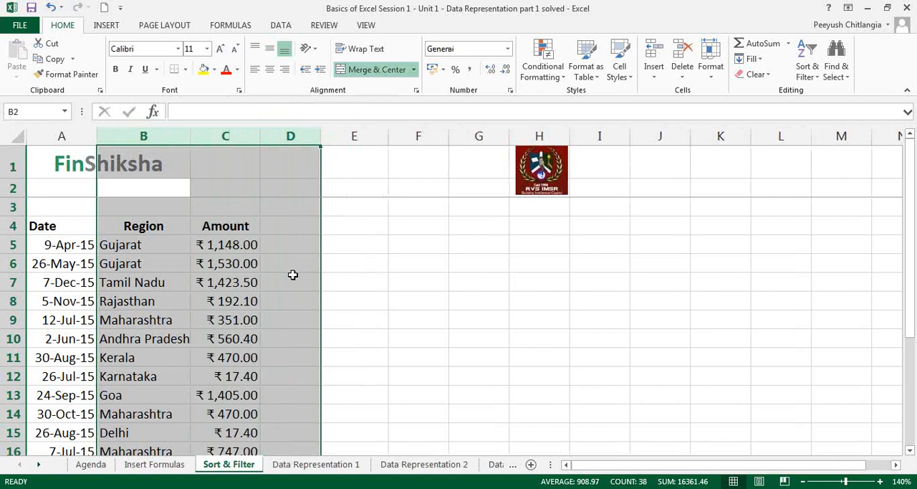
Hide rows 6 through 9 of the Sort & Filter sheet.
left_click(16, 262)
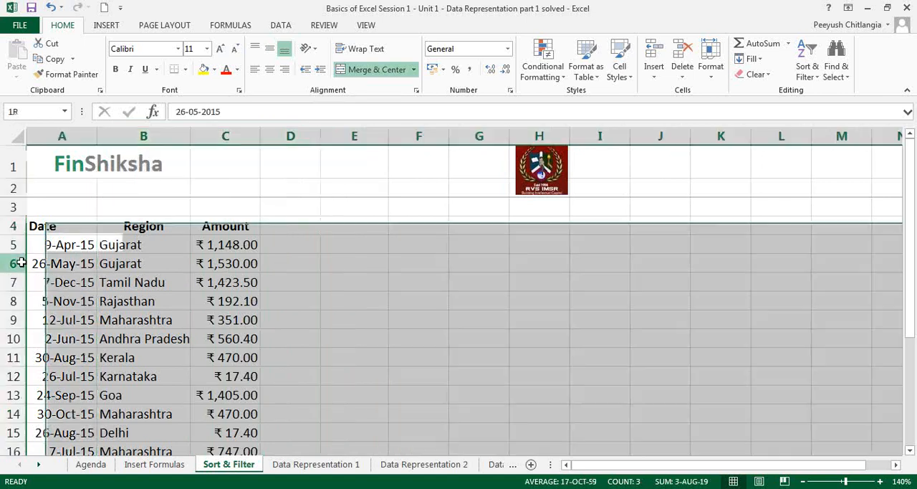
left_click_drag(19, 278, 14, 323)
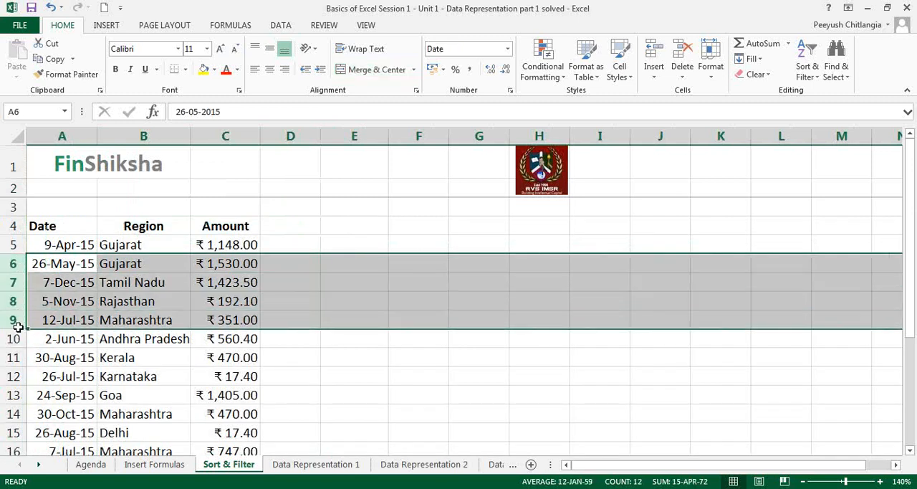
right_click(17, 283)
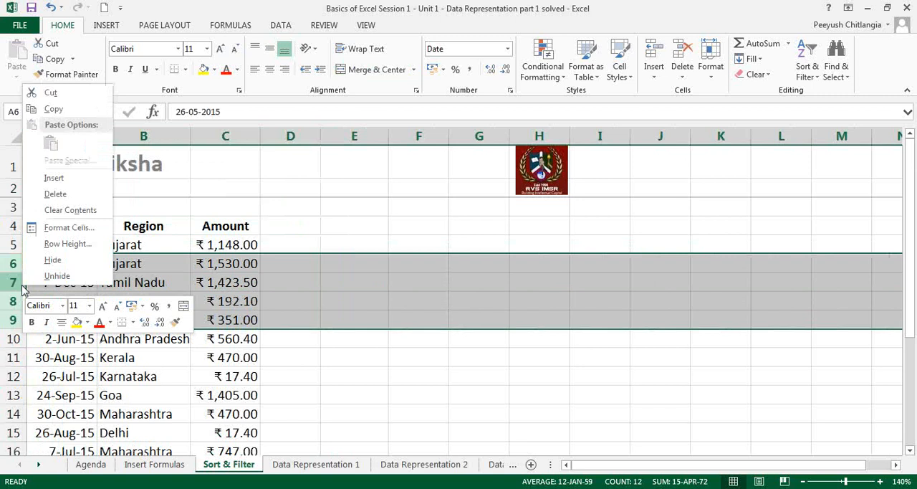
left_click(52, 260)
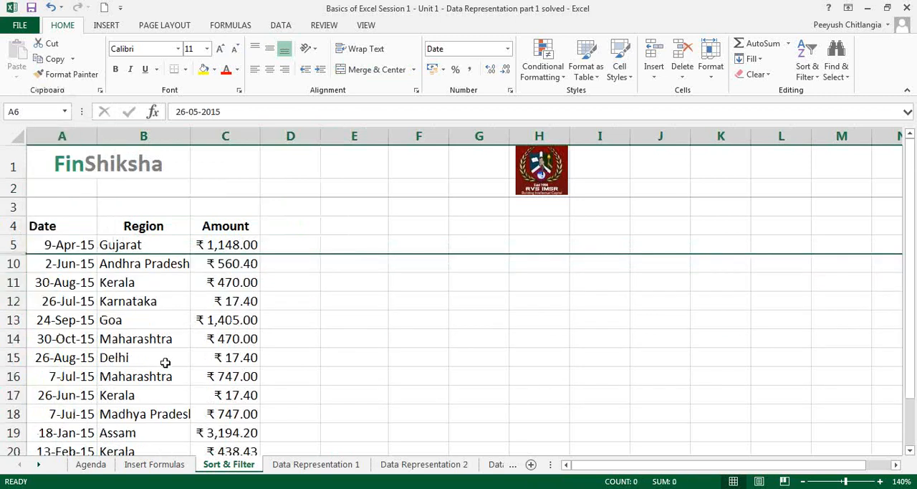
left_click(626, 339)
Unhide rows 6 through 9 between rows 5 and 10.
double_click(18, 255)
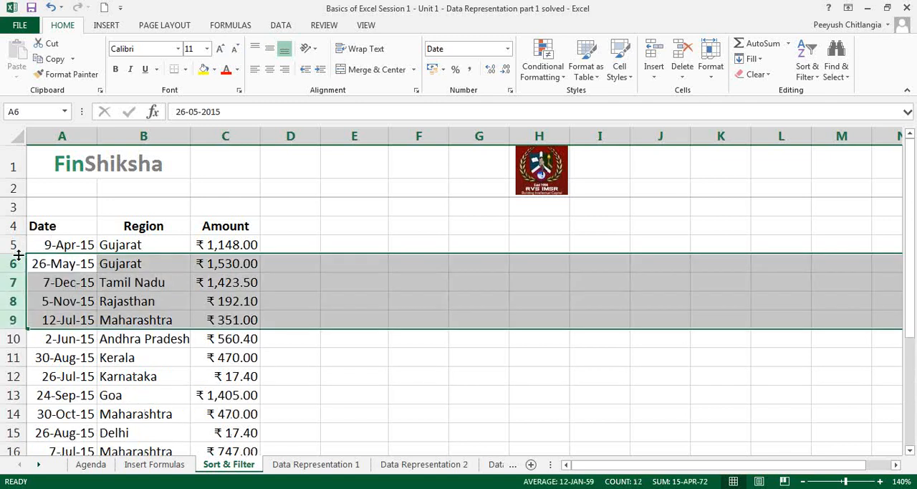
key("ctrl+z")
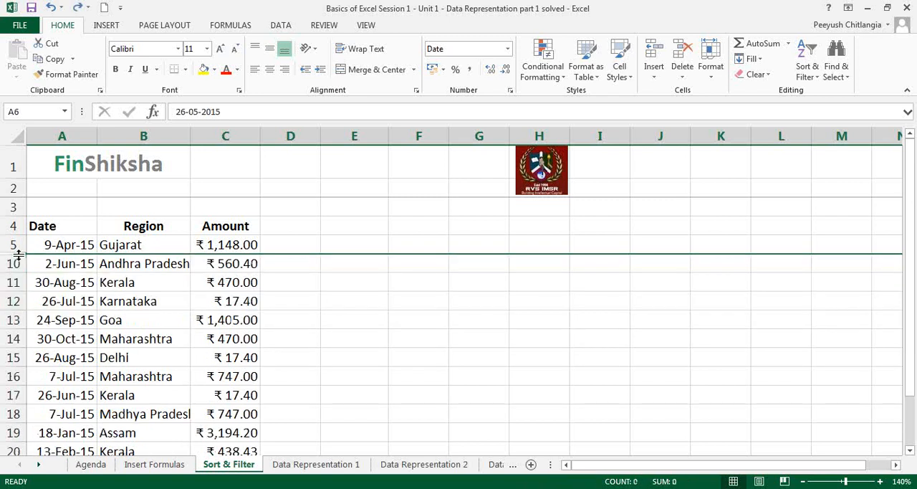
left_click_drag(16, 244, 19, 263)
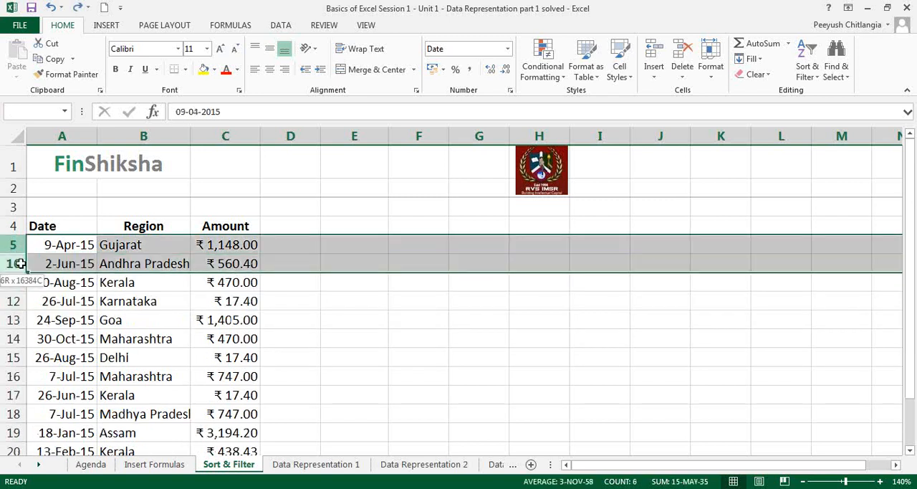
right_click(21, 267)
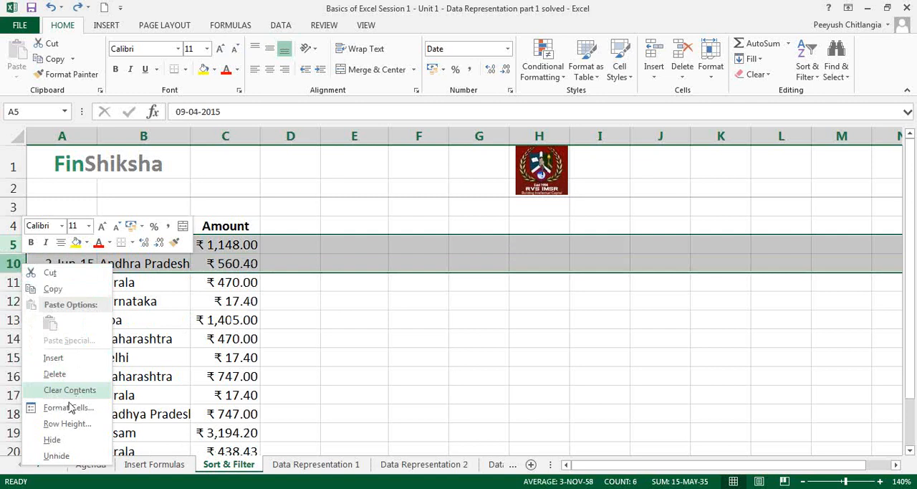
left_click(75, 457)
left_click(148, 357)
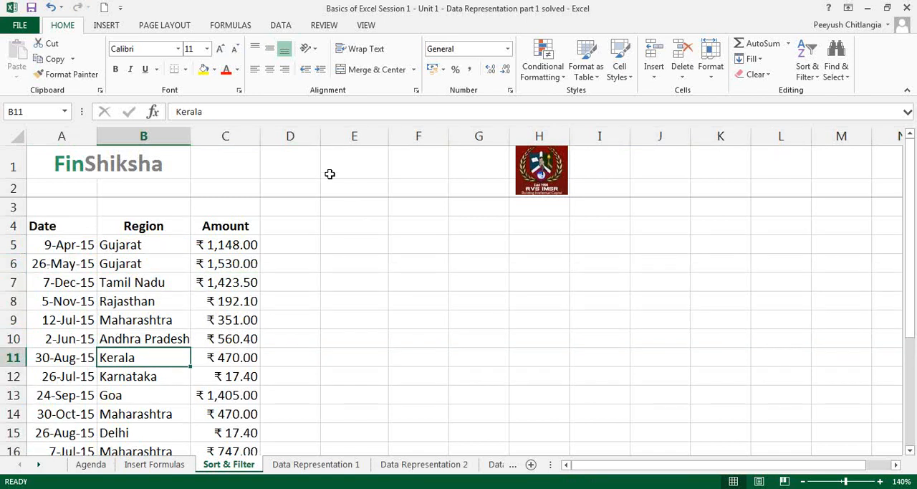
Insert a blank column at column D, directly after the Amount column.
left_click(301, 138)
right_click(301, 138)
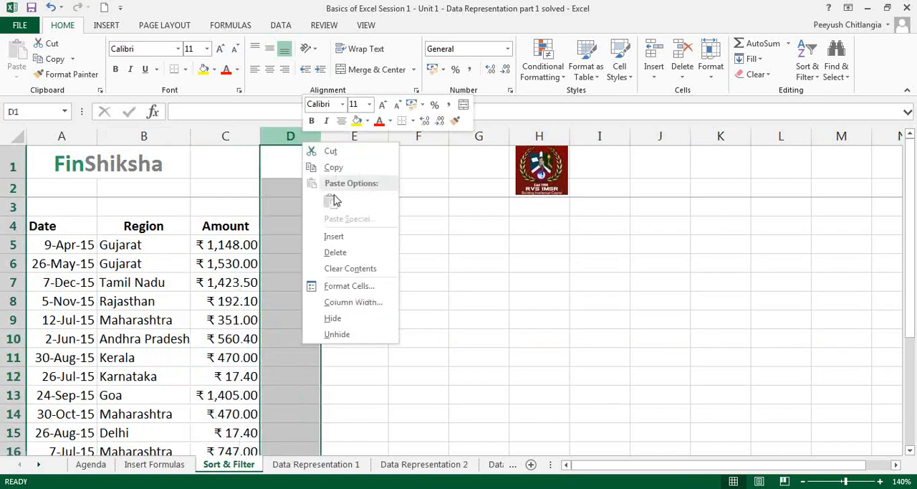
left_click(334, 238)
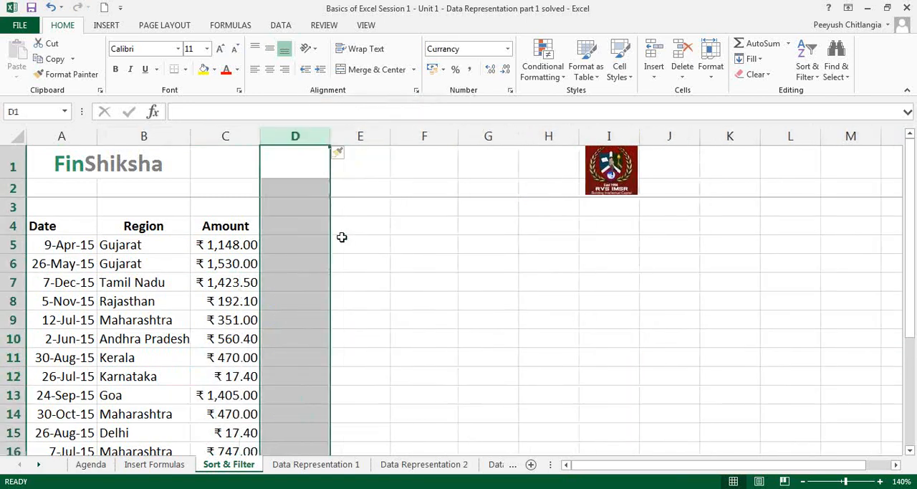
Insert a blank row above the Tamil Nadu entry in row 7 and delete that blank row again.
left_click(20, 284)
right_click(20, 284)
left_click(63, 371)
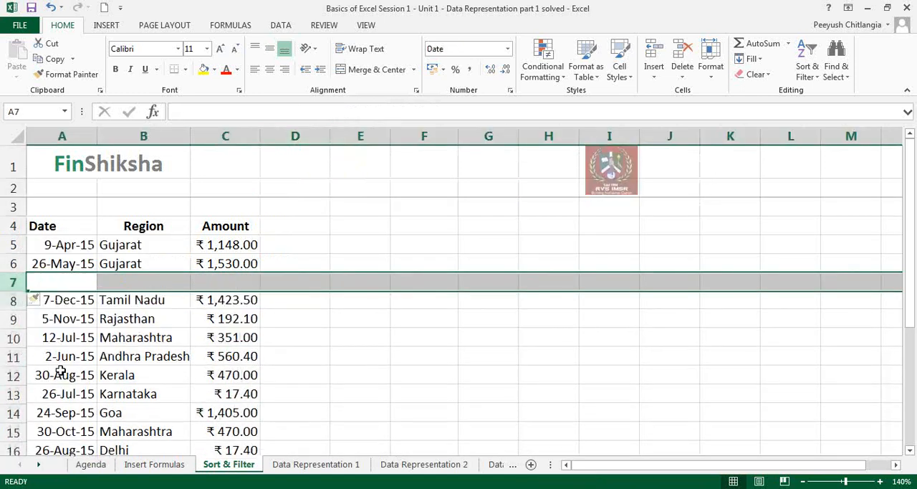
right_click(16, 284)
left_click(63, 396)
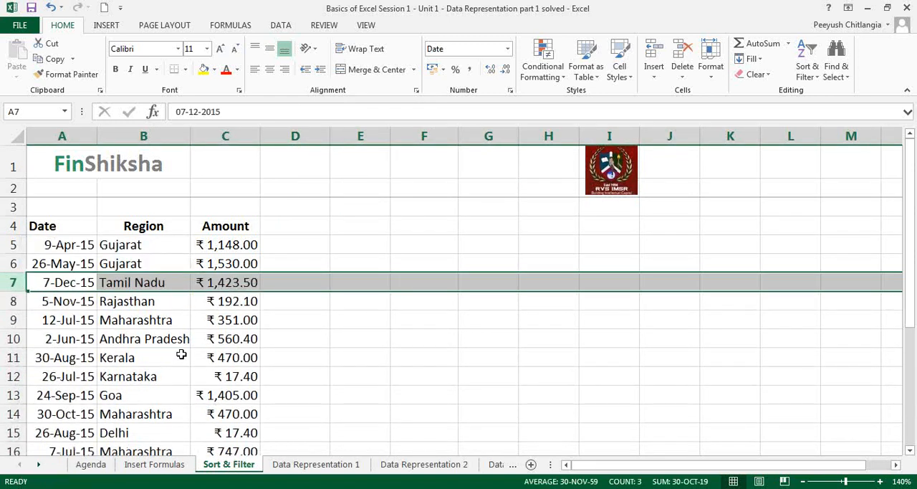
left_click(181, 354)
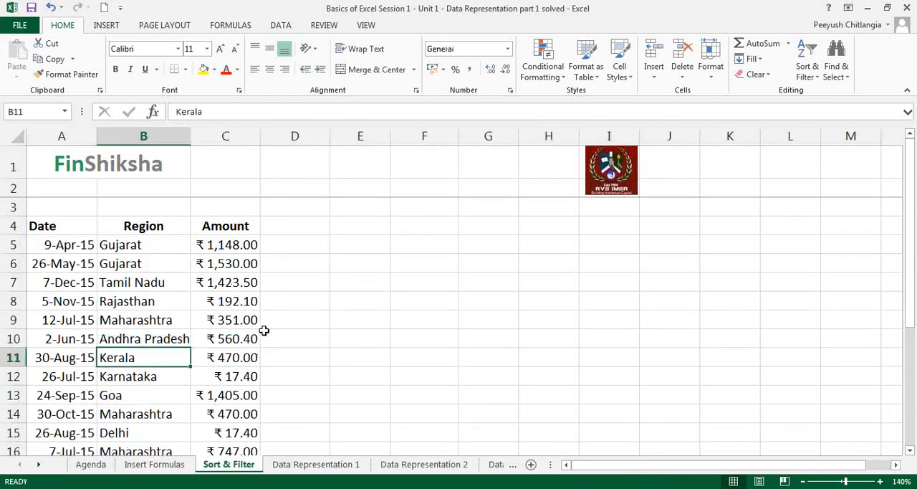
left_click(358, 137)
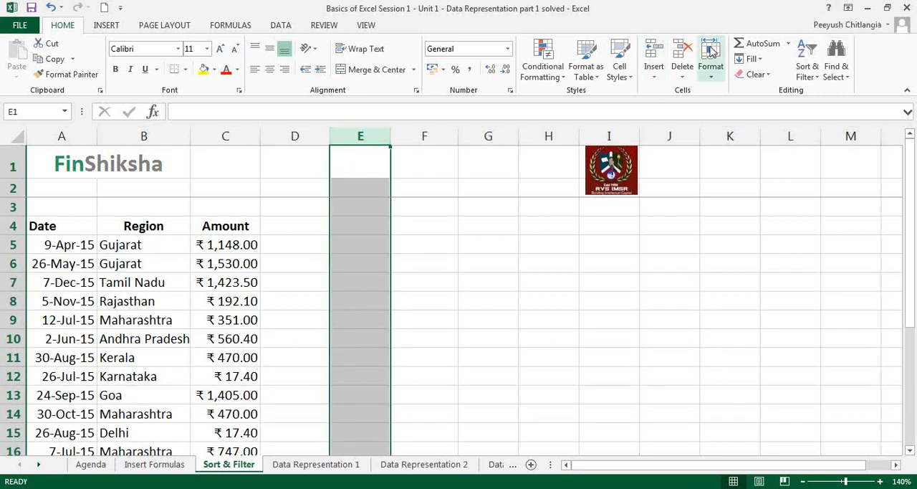
left_click(447, 262)
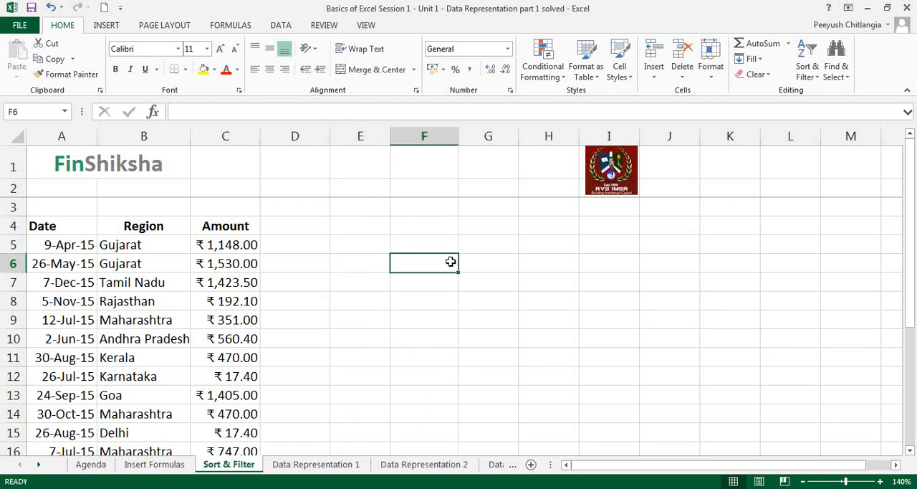
left_click(632, 278)
left_click(636, 306)
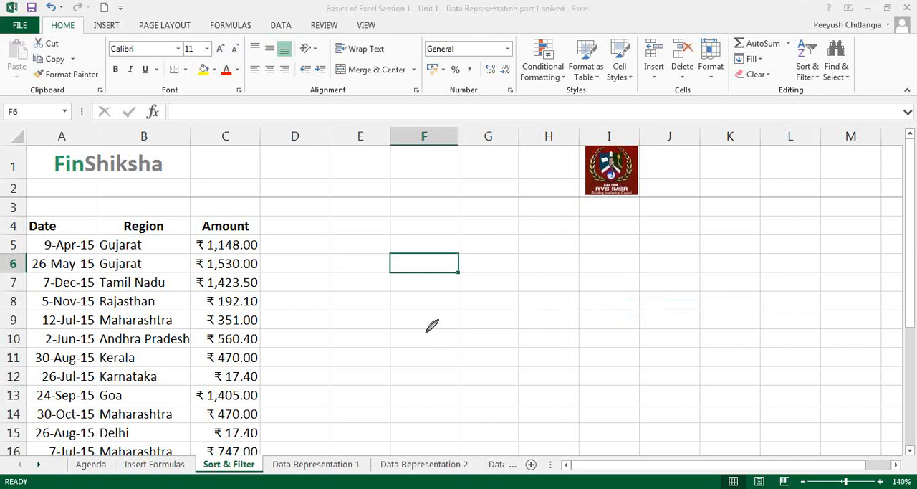
left_click(309, 130)
mouse_move(378, 210)
left_mouse_down()
mouse_move(356, 231)
mouse_move(409, 212)
left_mouse_up()
mouse_move(381, 243)
left_mouse_down()
mouse_move(390, 277)
mouse_move(398, 266)
left_mouse_up()
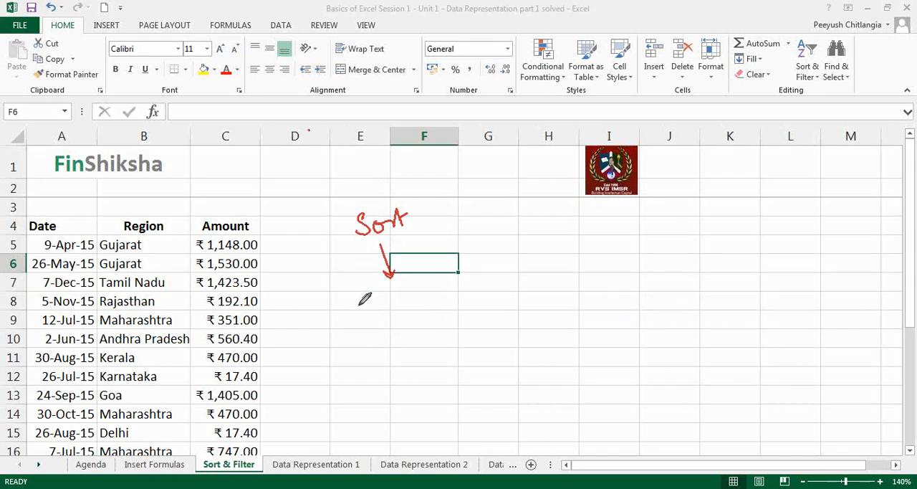
mouse_move(237, 191)
left_mouse_down()
mouse_move(237, 214)
mouse_move(245, 203)
left_mouse_up()
mouse_move(359, 306)
left_mouse_down()
mouse_move(436, 301)
mouse_move(435, 282)
mouse_move(479, 283)
mouse_move(544, 252)
mouse_move(526, 276)
left_mouse_up()
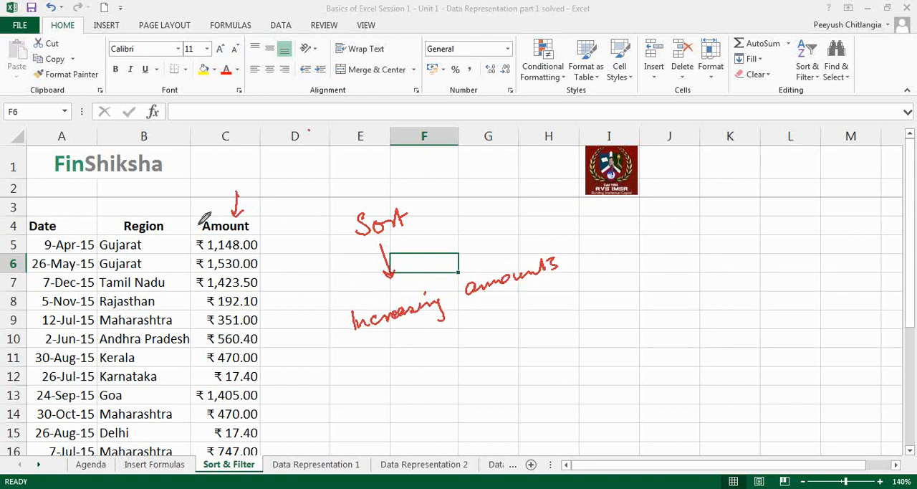
left_click_drag(156, 185, 155, 209)
left_click_drag(150, 200, 162, 195)
left_click_drag(384, 364, 432, 346)
left_click_drag(79, 189, 77, 214)
left_click_drag(71, 203, 84, 199)
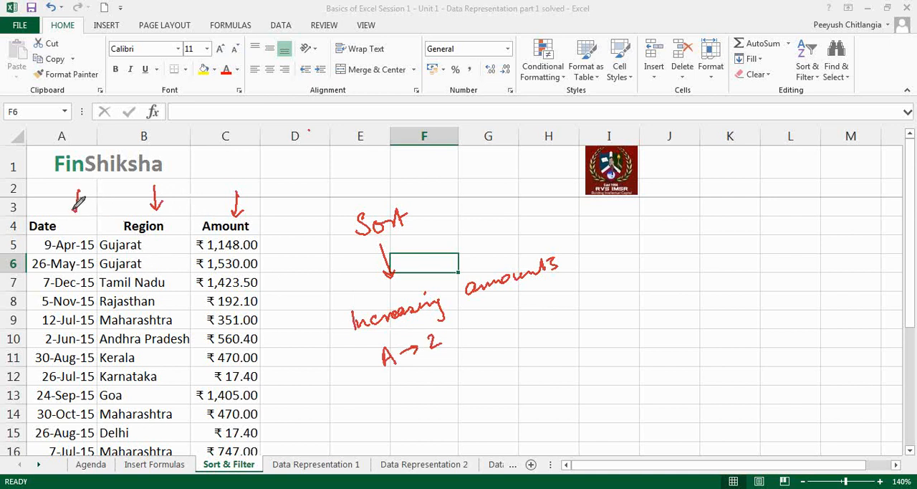
left_click_drag(394, 385, 390, 387)
mouse_move(398, 384)
left_mouse_down()
mouse_move(399, 401)
mouse_move(422, 380)
mouse_move(532, 334)
left_mouse_up()
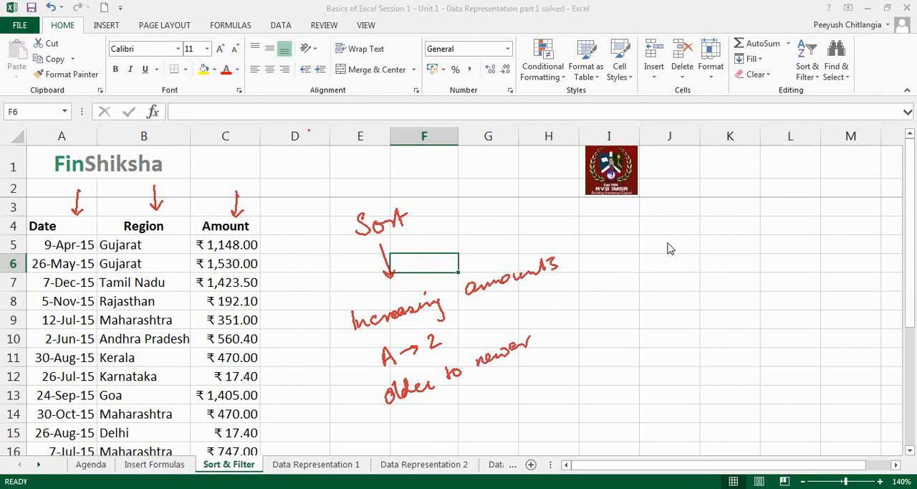
key("ctrl+z")
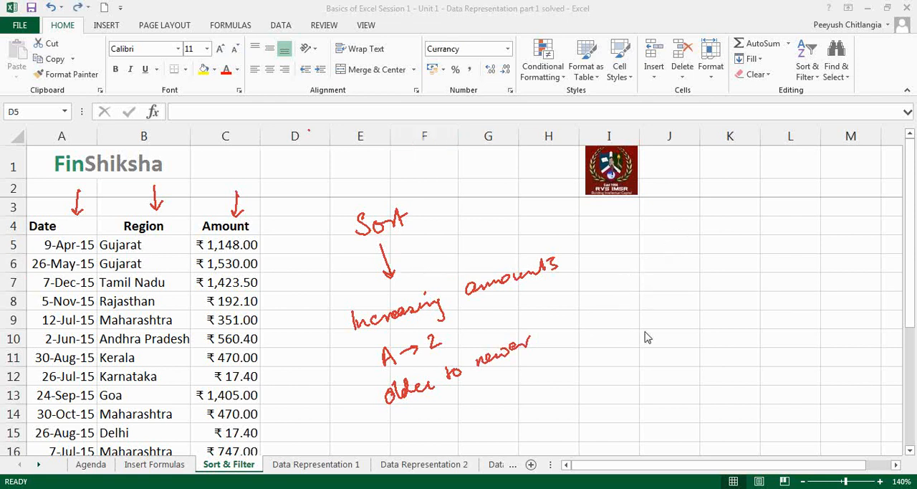
left_click(648, 359)
left_click(271, 335)
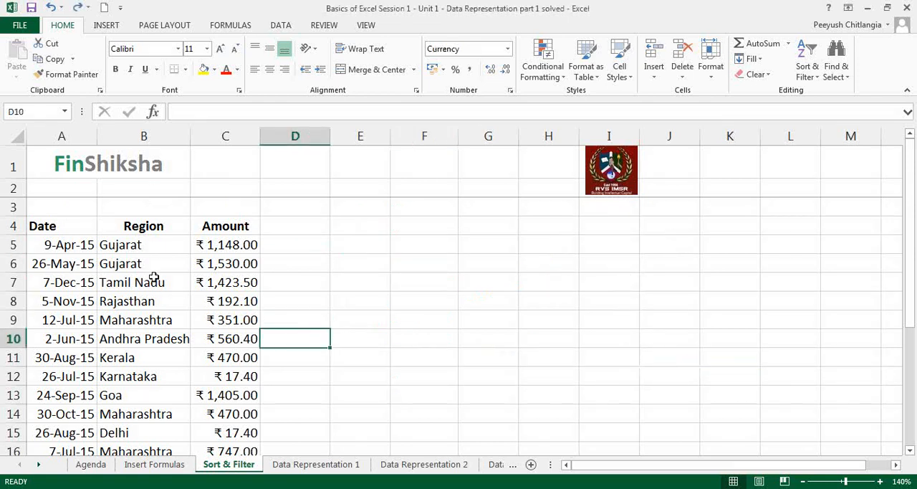
Select the full data table A4:C22 with its headers and, separately, the Amount cells C4:C13.
left_click(68, 228)
key("shift+Right")
key("shift+Right")
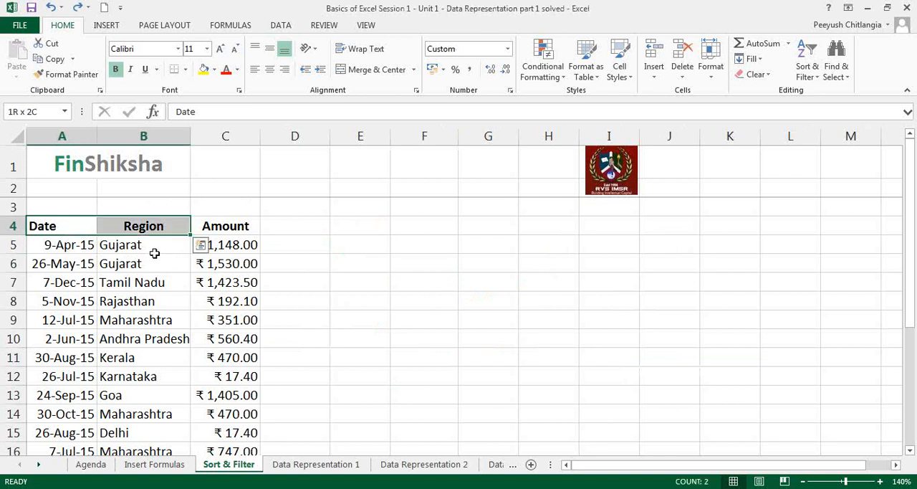
key("ctrl+shift+Down")
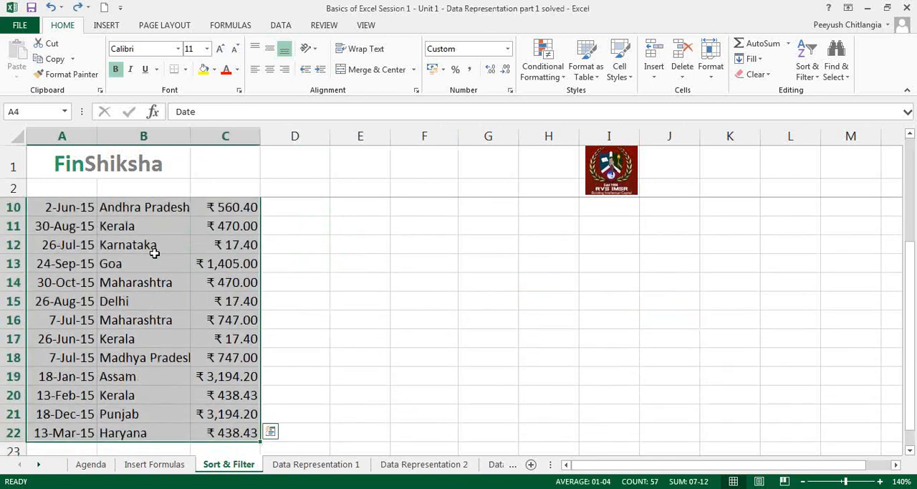
scroll(217, 241, "up", 3)
left_click_drag(240, 229, 232, 398)
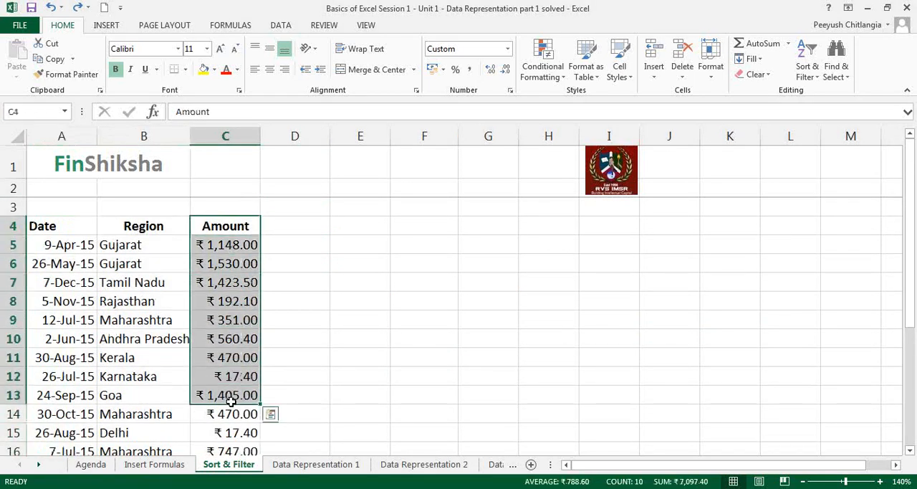
left_click(136, 245)
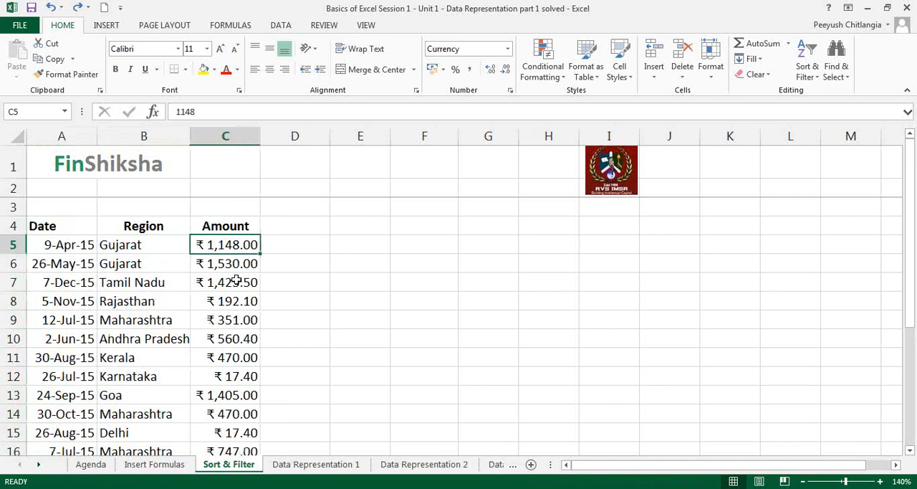
Select the whole data table A4:C22 as one block, starting from the Date header.
left_click(77, 230)
key("ctrl+shift+Right")
key("ctrl+shift+Down")
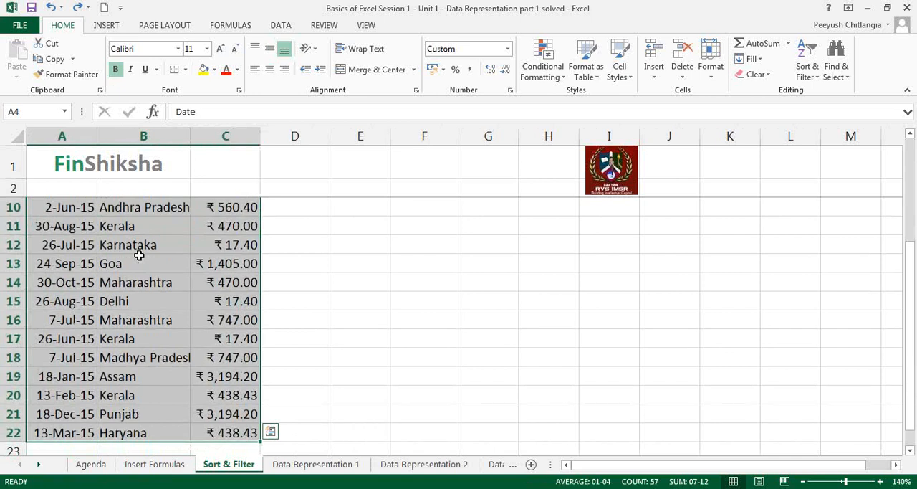
scroll(298, 236, "up", 3)
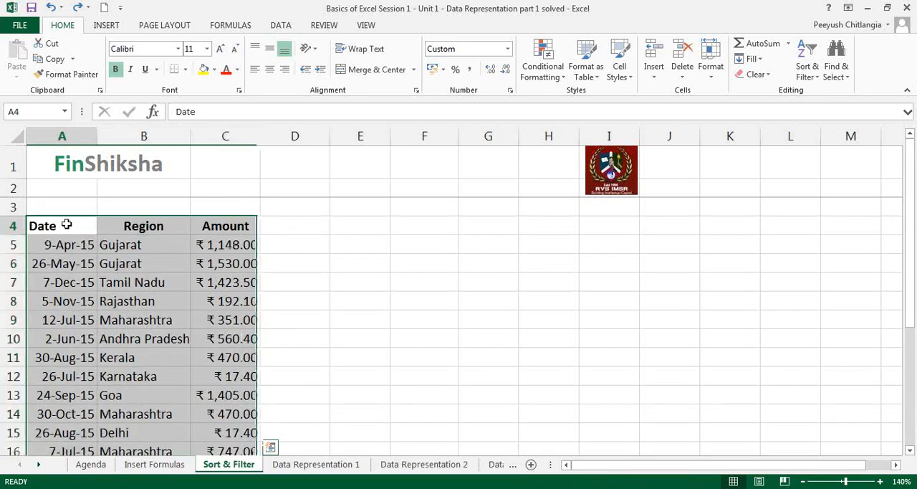
Build the table selection gradually from the Date header, across to Amount and down to row 22.
left_click(66, 225)
key("shift+Right")
key("shift+Right")
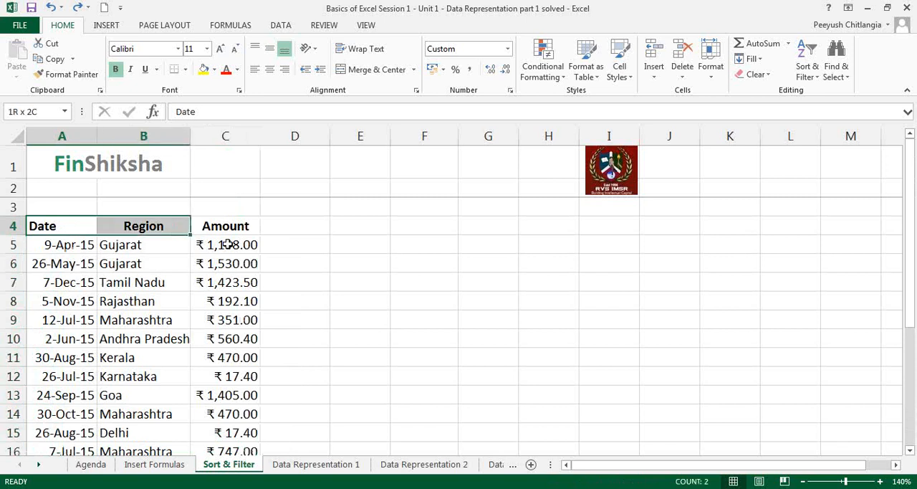
key("shift+Down")
key("shift+Down")
key("shift+Down")
key("shift+Down")
key("shift+Down")
key("shift+Down")
key("shift+Down")
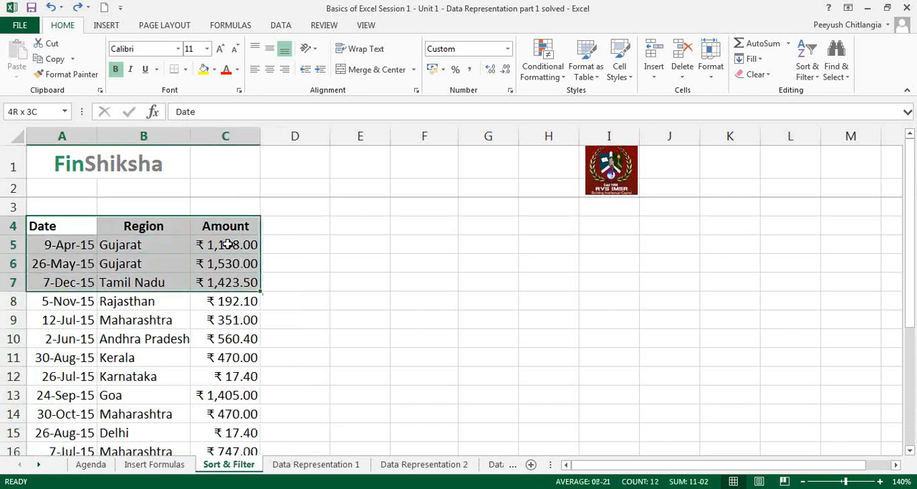
key("shift+Down")
key("shift+Down")
key("shift+Down")
key("shift+Down")
key("shift+Down")
key("shift+Down")
key("shift+Down")
key("shift+Down")
key("shift+Down")
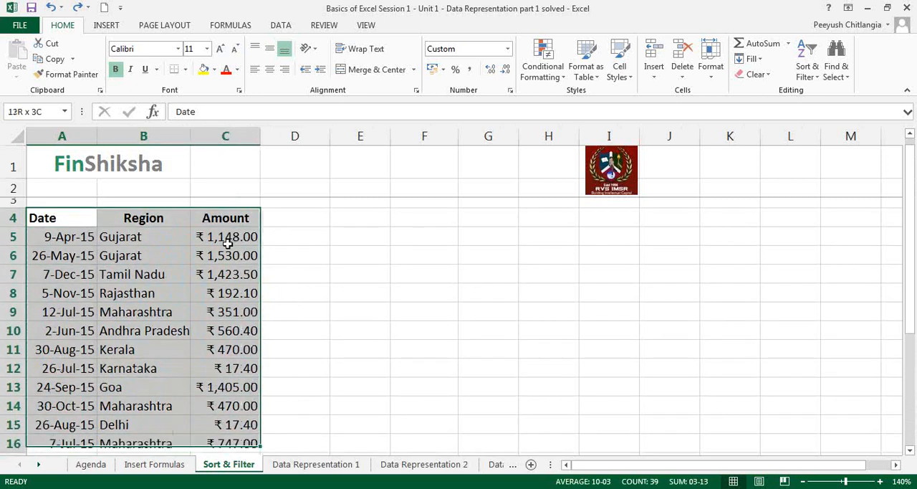
key("shift+Down")
key("shift+Down")
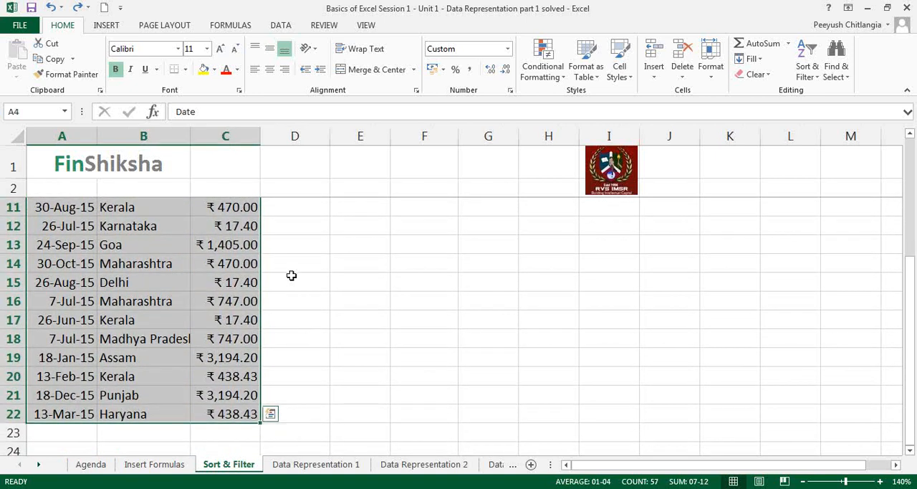
Select the table from the last Amount cell C22 back to A4 and sort it by Amount, smallest to largest.
left_click(326, 357)
left_click(235, 413)
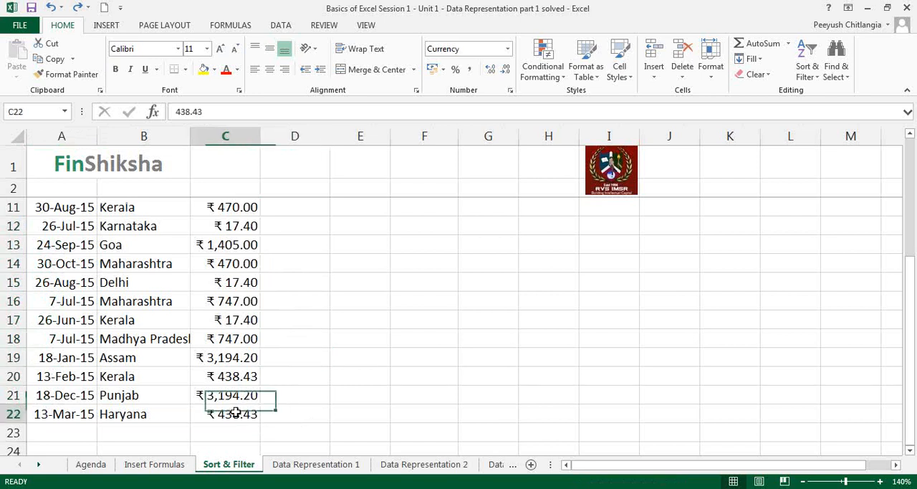
left_click_drag(239, 414, 41, 228)
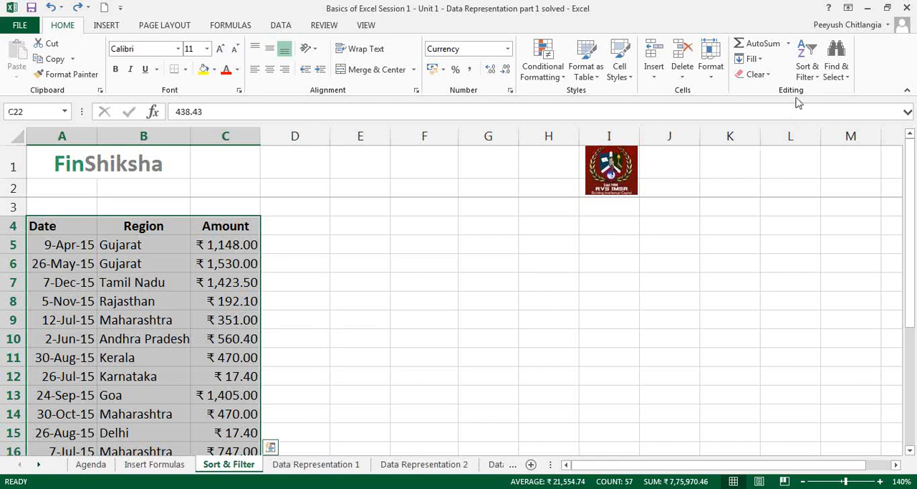
left_click(810, 78)
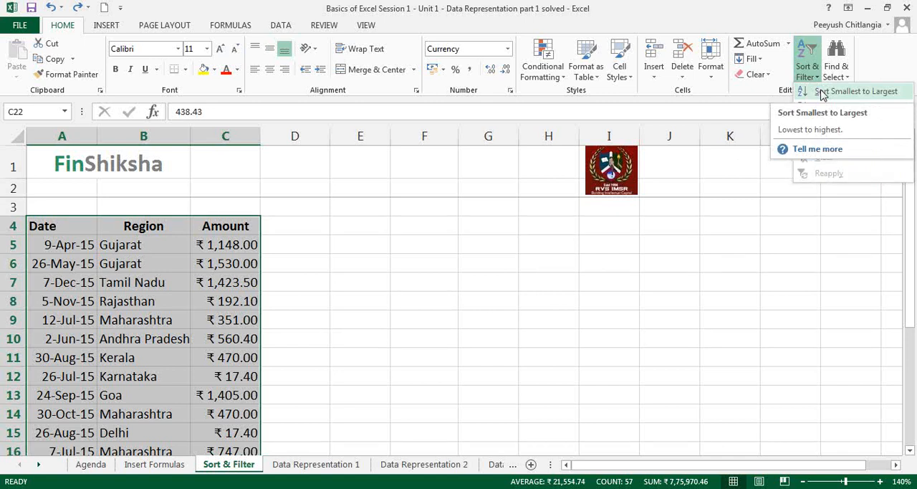
left_click(823, 92)
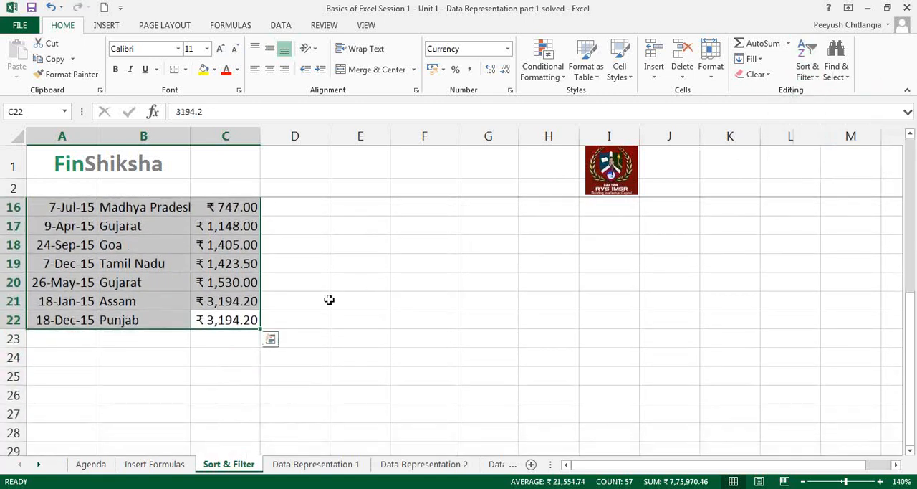
scroll(327, 301, "up", 5)
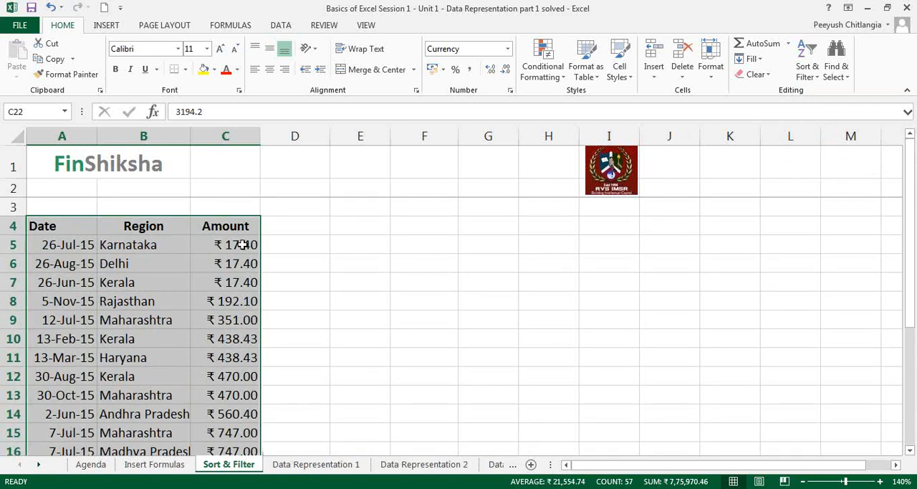
Re-sort the selected table by Amount from largest to smallest and check the first record, Assam.
left_click(808, 70)
left_click(832, 106)
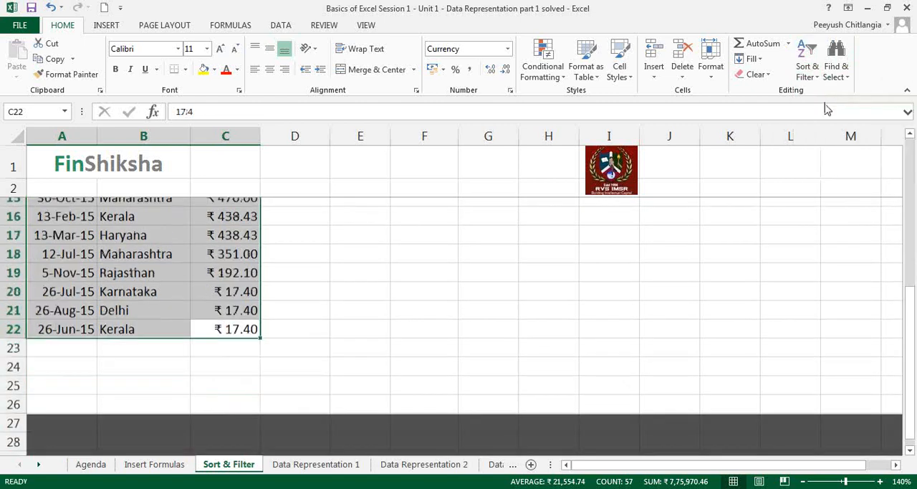
scroll(324, 310, "up", 4)
scroll(323, 309, "up", 1)
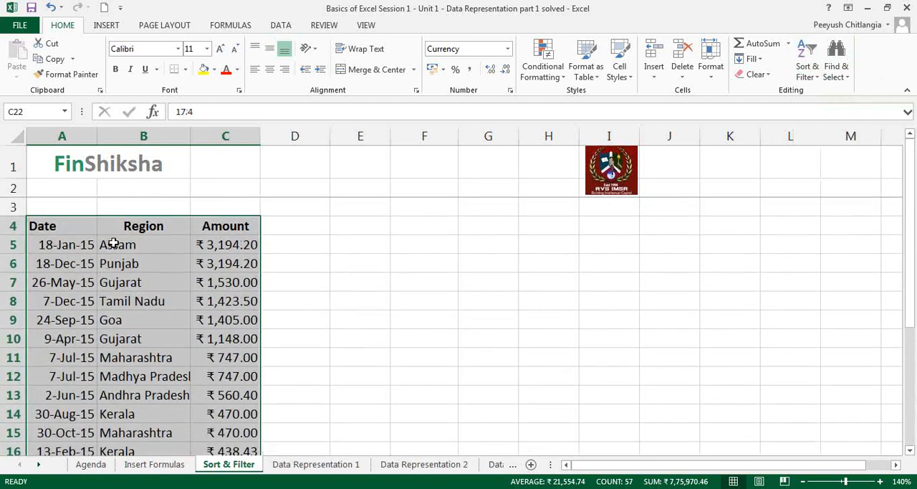
left_click(111, 244)
left_click(236, 248)
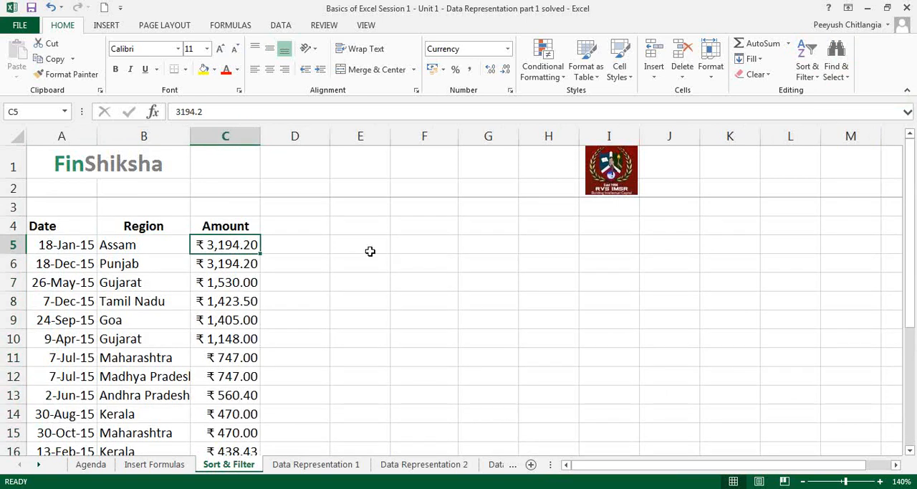
Undo both Amount sorts and select the Karnataka record in A12:C12.
key("ctrl+z")
key("ctrl+z")
key("ctrl+z")
scroll(369, 250, "up", 3)
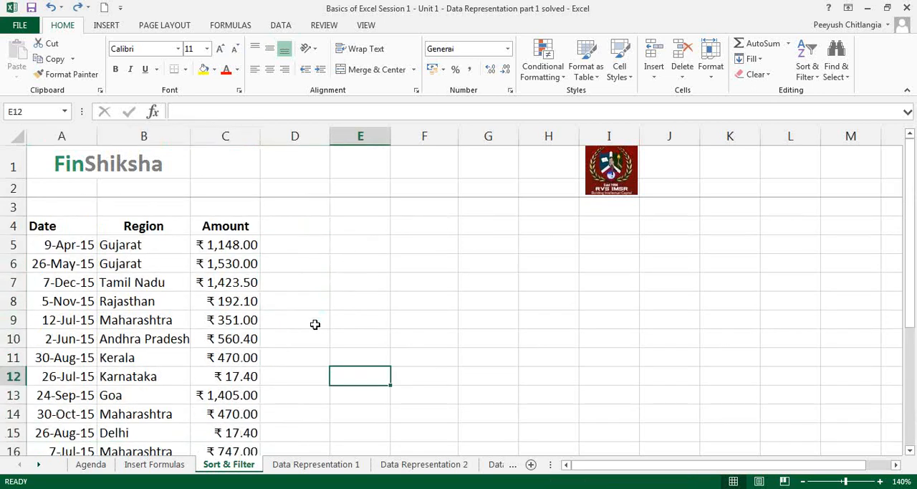
left_click_drag(75, 374, 228, 376)
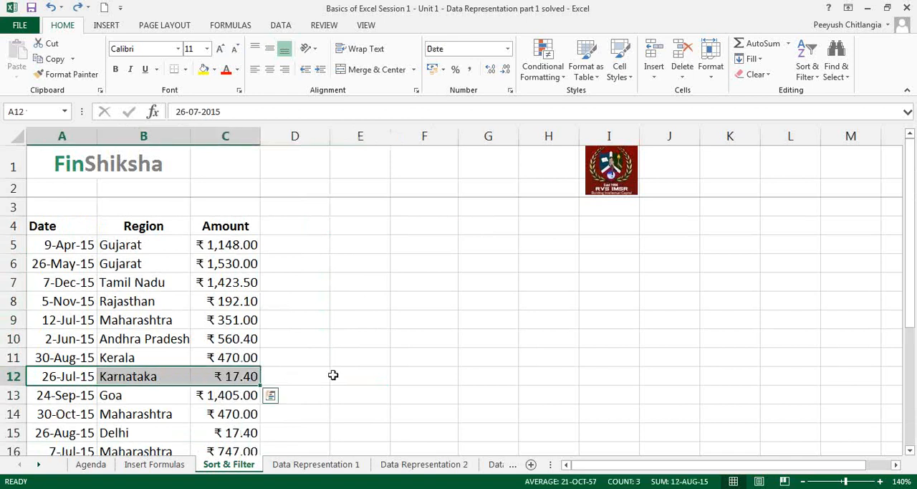
Select the table A4:C22 starting from the Date header and view its sort options without applying one.
left_click(68, 230)
key("shift+Right")
key("shift+Right")
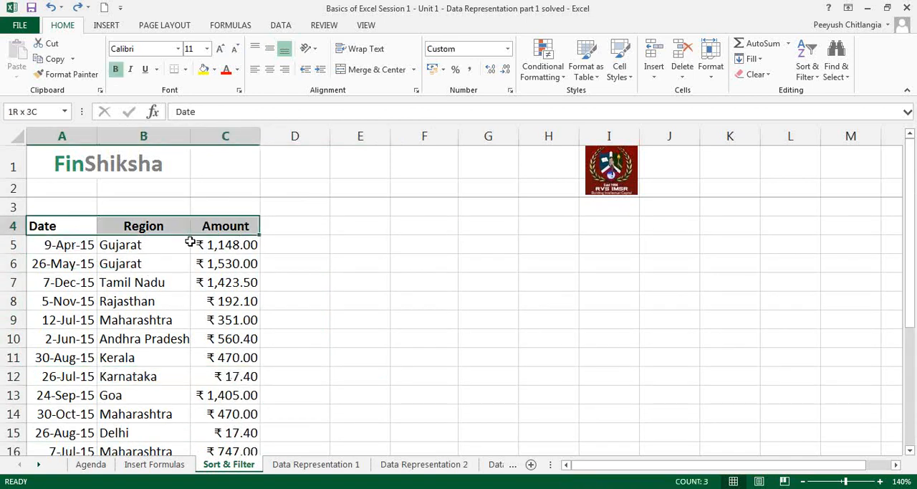
key("shift+Down")
key("shift+Down")
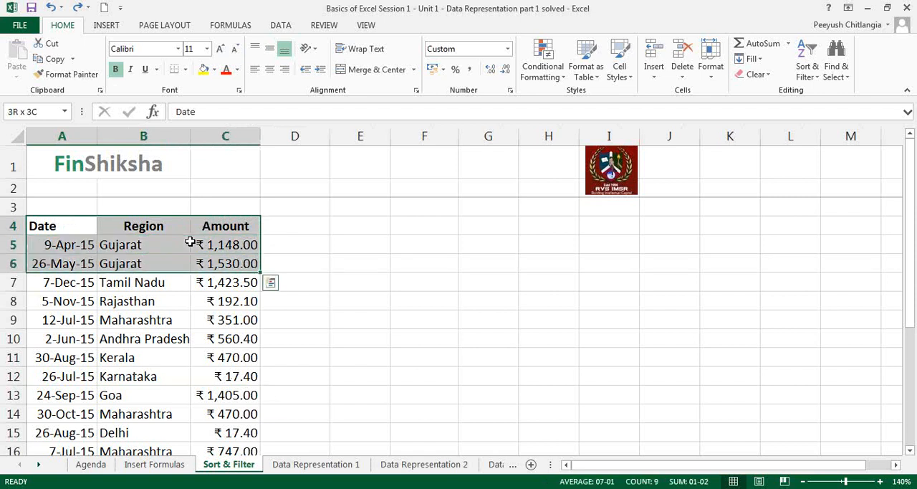
key("ctrl+shift+Down")
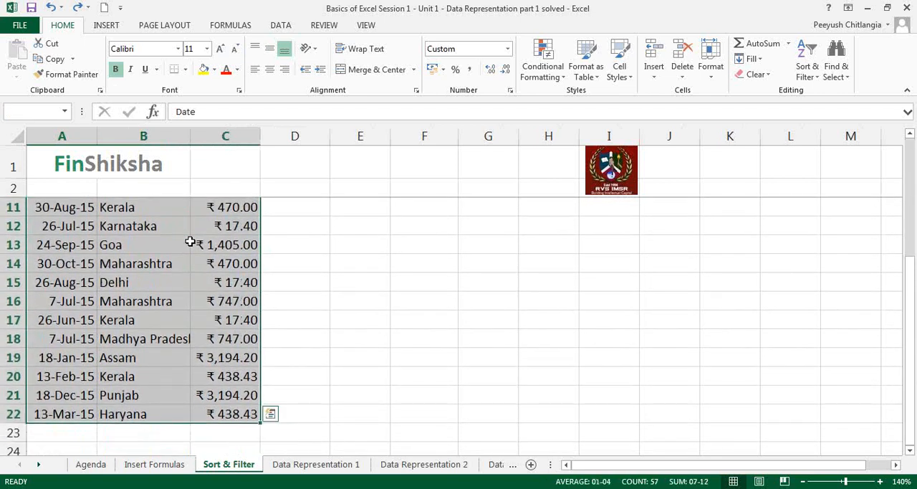
left_click(807, 64)
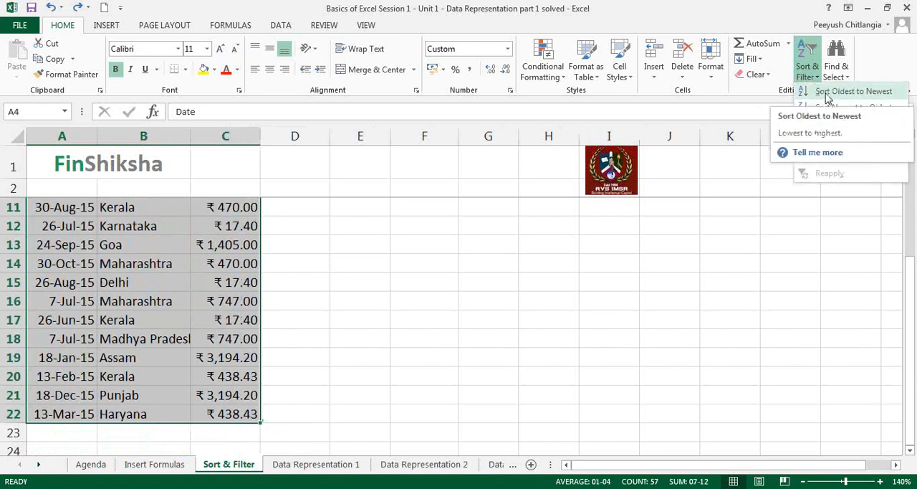
left_click(312, 225)
scroll(313, 222, "up", 3)
left_click(249, 364)
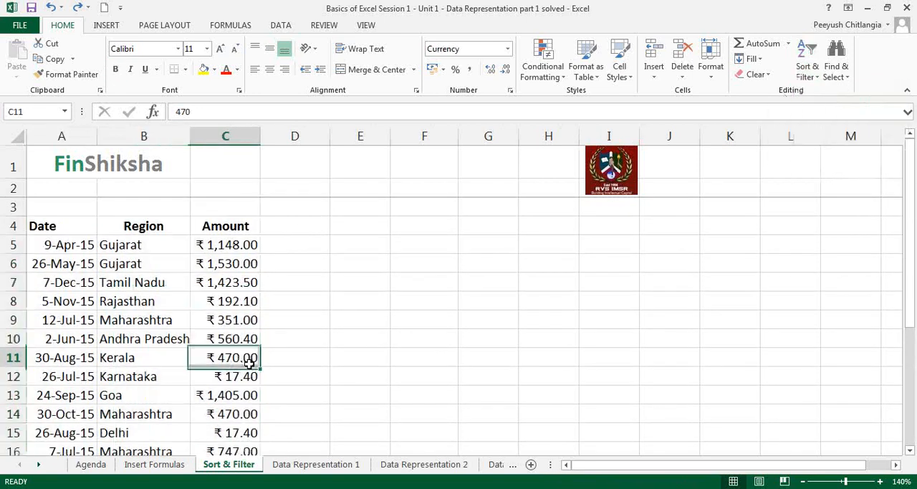
Select the table from C22 back to A4, sort it by Amount from smallest to largest, and clear the selection.
scroll(243, 366, "down", 4)
left_click_drag(236, 340, 75, 226)
left_click(806, 74)
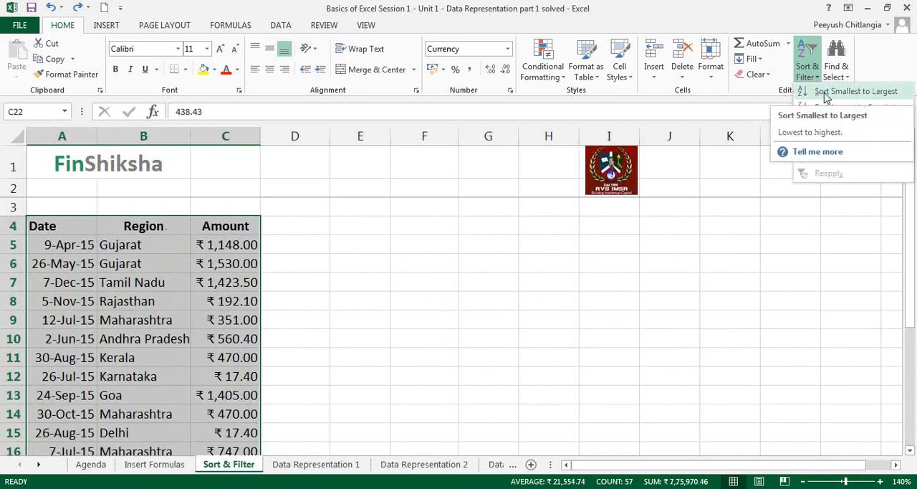
left_click(828, 97)
scroll(403, 283, "down", 3)
scroll(393, 284, "up", 4)
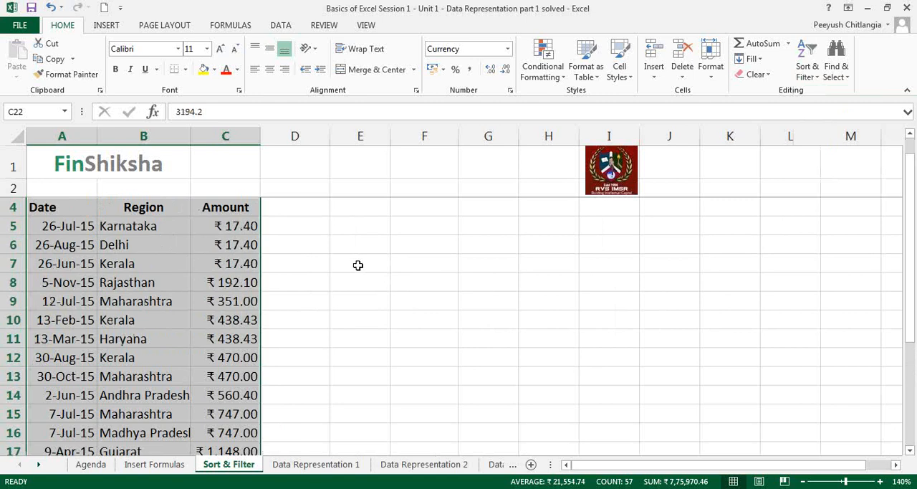
left_click(322, 266)
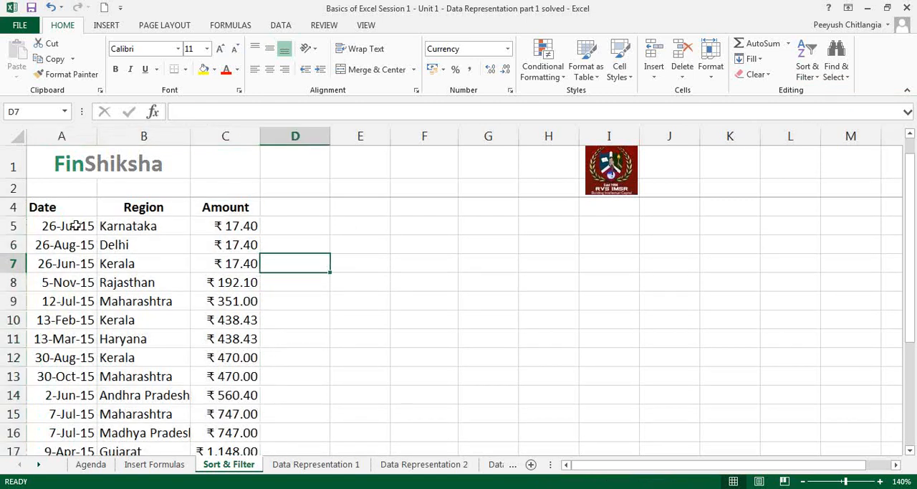
Select the table from the Date header down to C22 and sort it by date, oldest to newest.
left_click(56, 207)
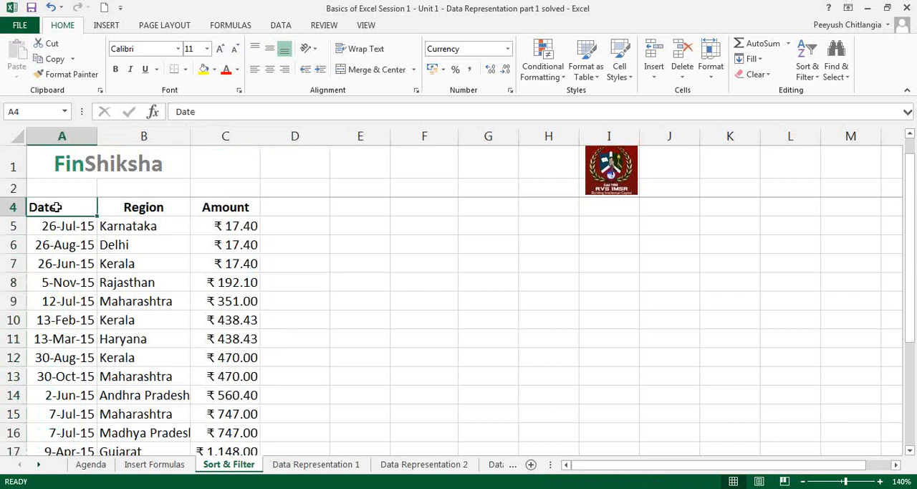
left_click_drag(56, 207, 225, 416)
left_click(808, 74)
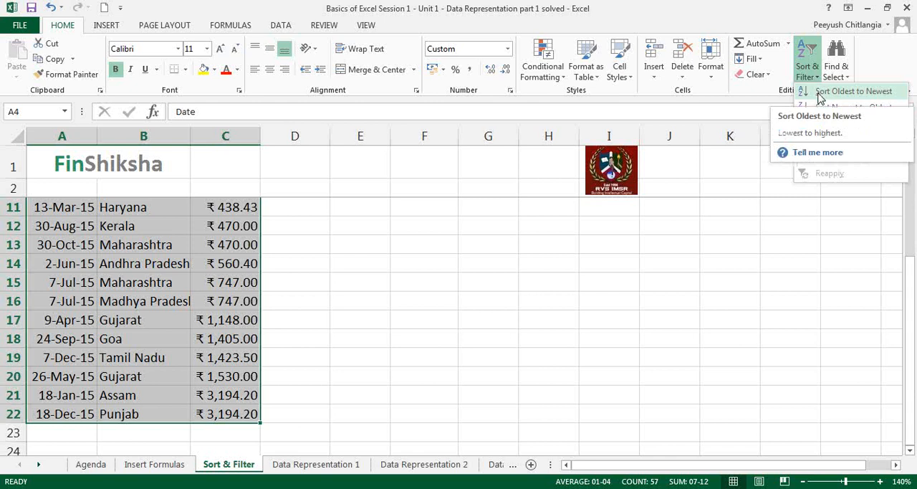
left_click(853, 91)
left_click(203, 279)
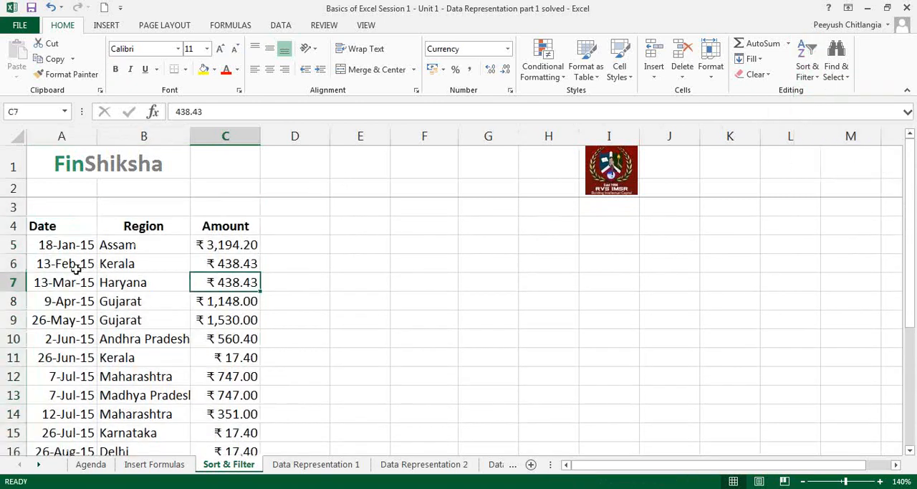
Check the sort order by highlighting the Date cells A5:A13 and the Amount cells alongside them.
left_click_drag(66, 245, 71, 386)
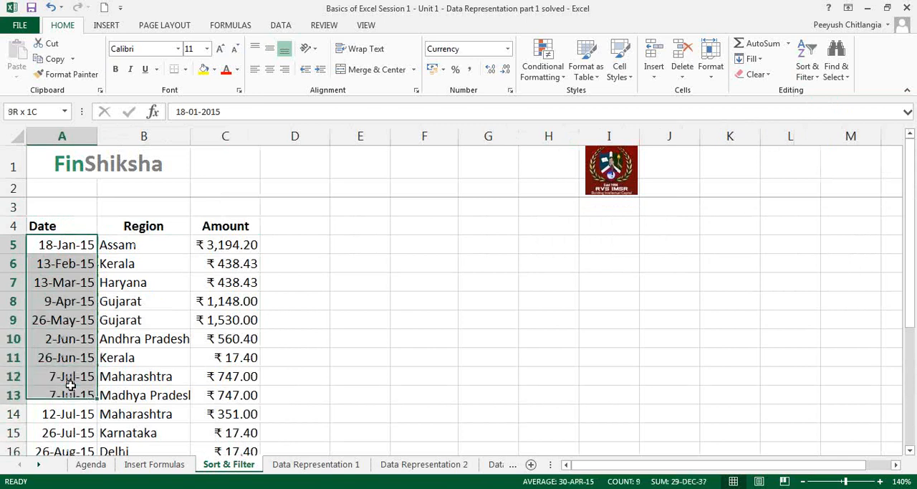
left_click_drag(225, 245, 217, 369)
left_click(71, 252)
left_click_drag(72, 252, 89, 391)
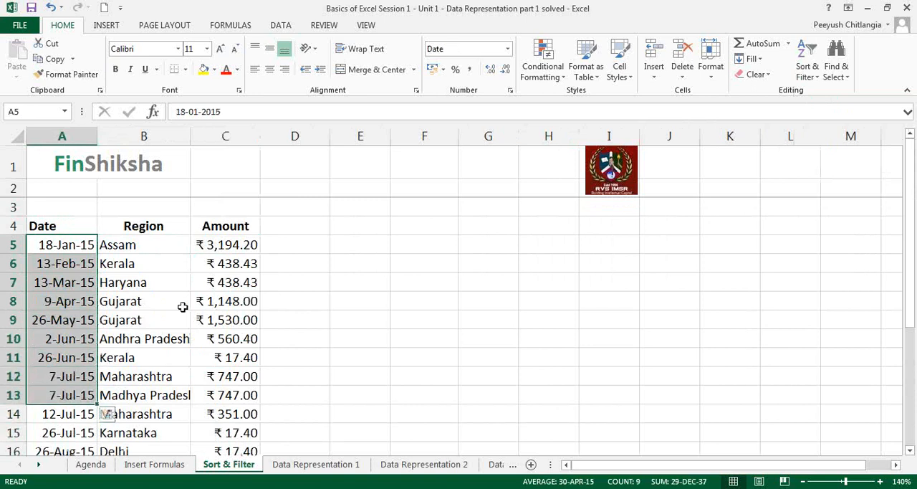
Select the table A4:C22 with its headers and open the Custom Sort dialog for it.
left_click(74, 227)
key("shift+Right")
key("shift+Right")
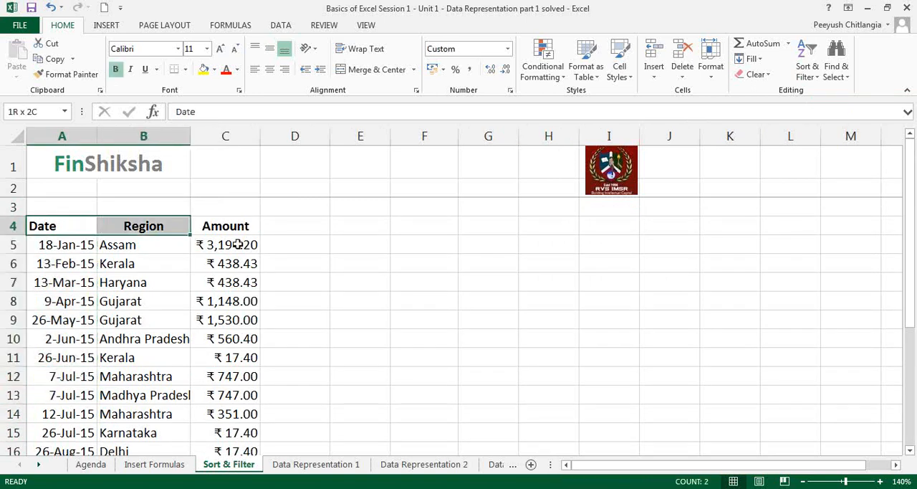
key("ctrl+shift+Down")
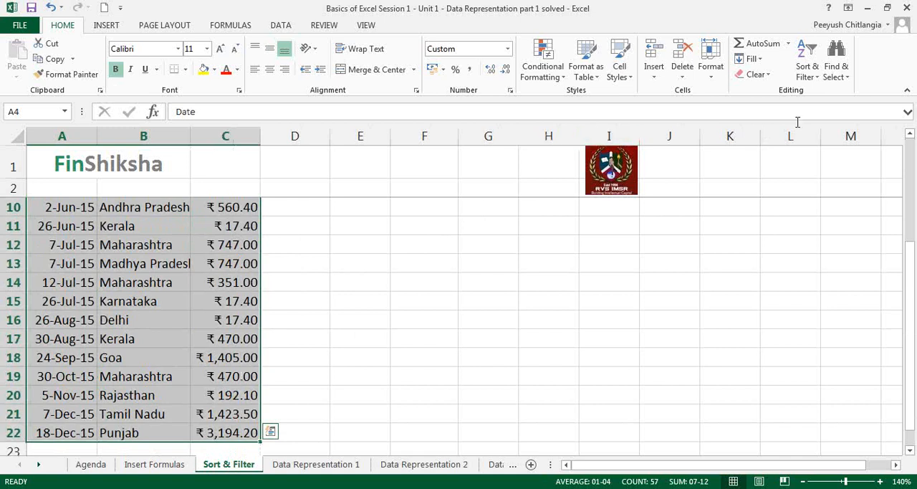
left_click(809, 72)
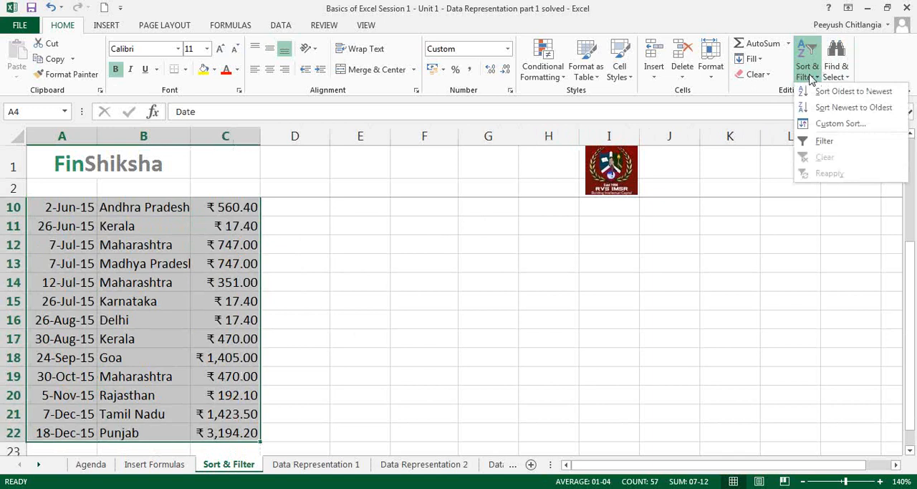
left_click(839, 123)
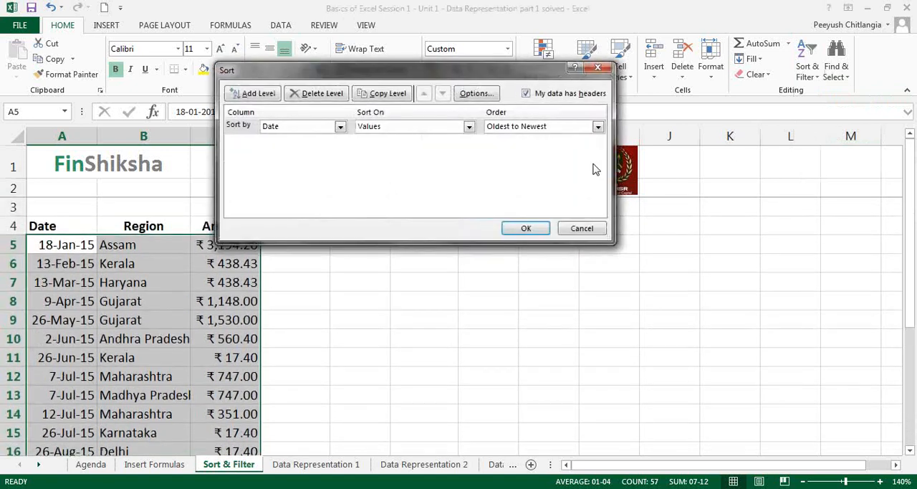
Turn off the "My data has headers" option for the custom sort.
left_click(650, 330)
left_click(241, 111)
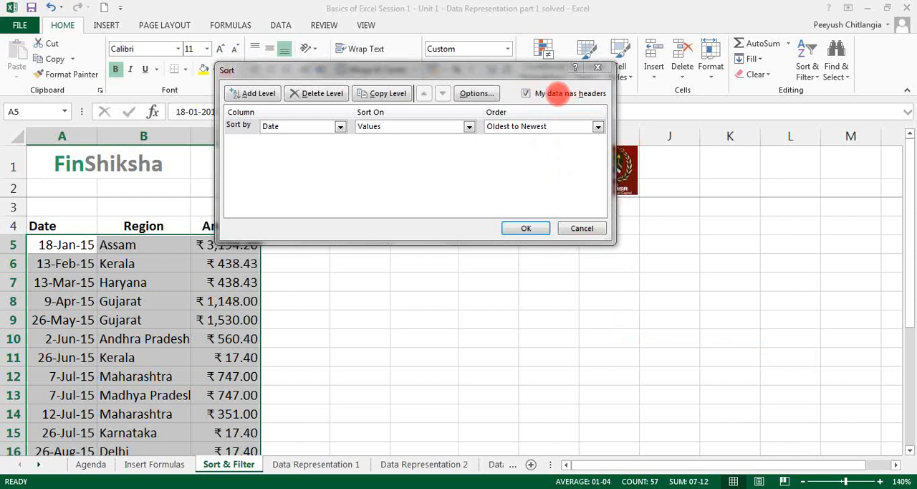
left_click(529, 96)
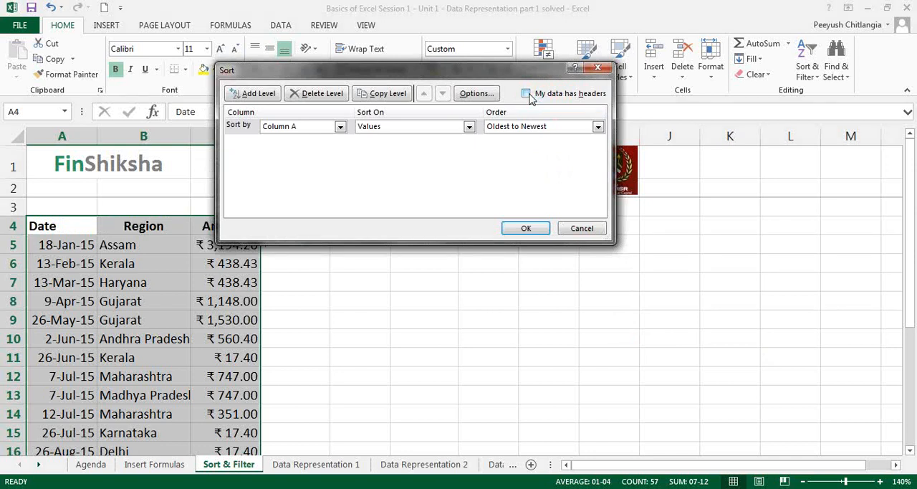
Turn the "My data has headers" option back on and sort the table by Date values, newest to oldest.
left_click(527, 94)
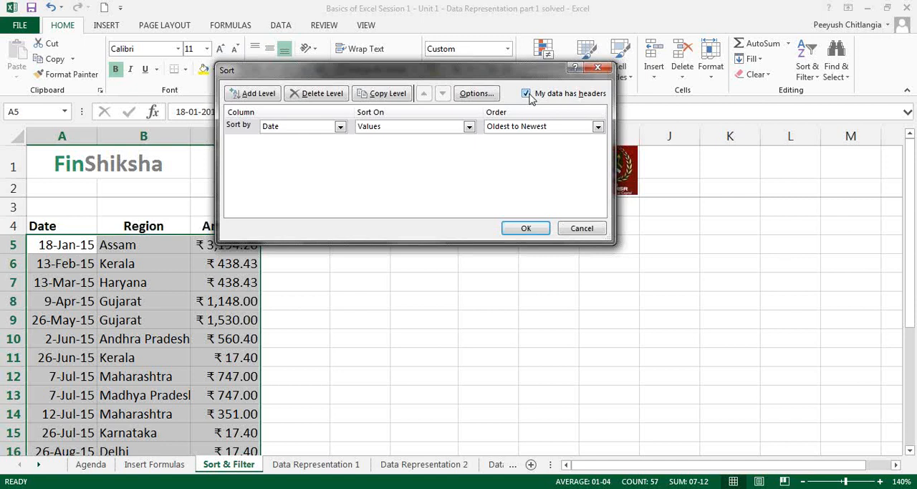
left_click(340, 128)
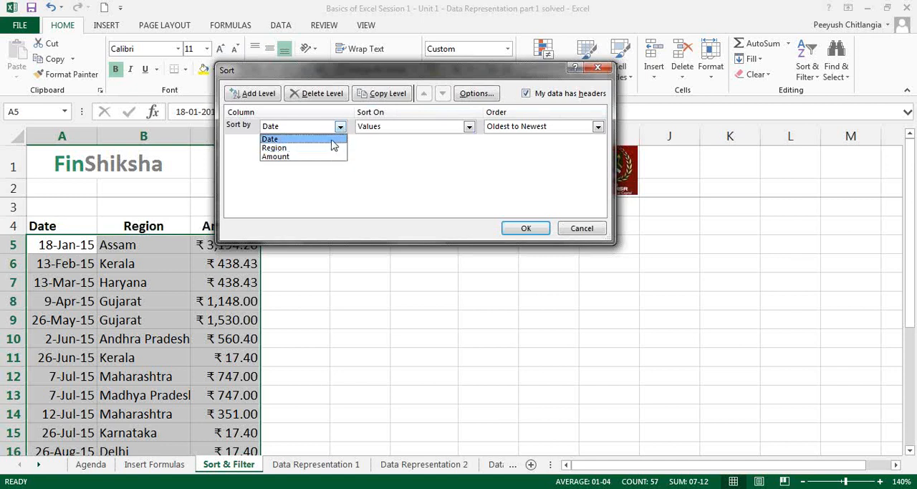
left_click(333, 140)
left_click(532, 127)
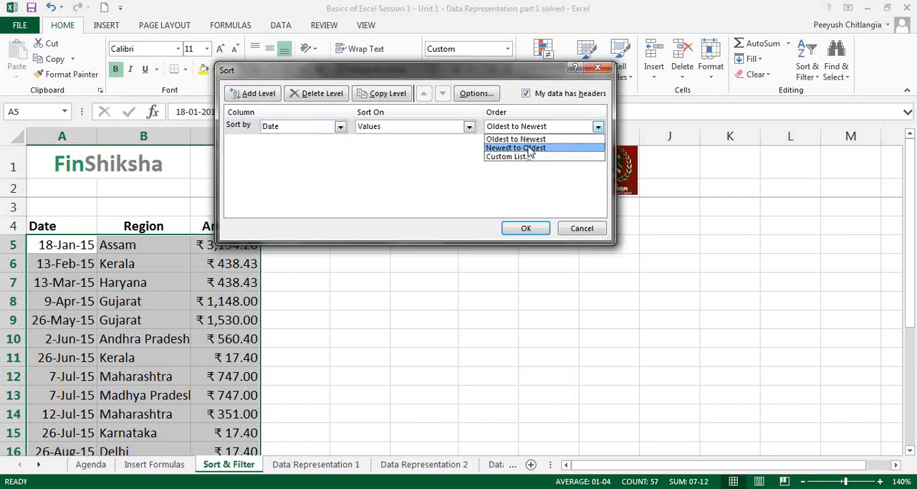
left_click(532, 149)
left_click(523, 228)
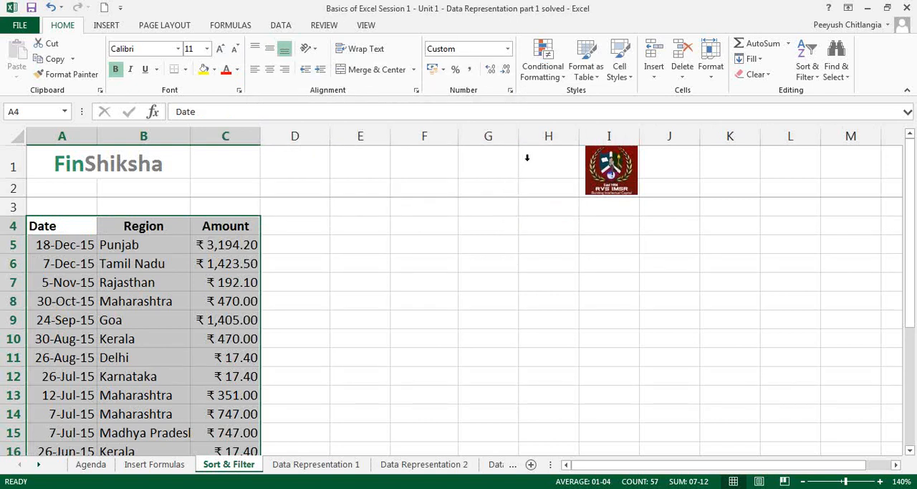
Run a custom sort on the selected table by Region values in A to Z order.
left_click(808, 65)
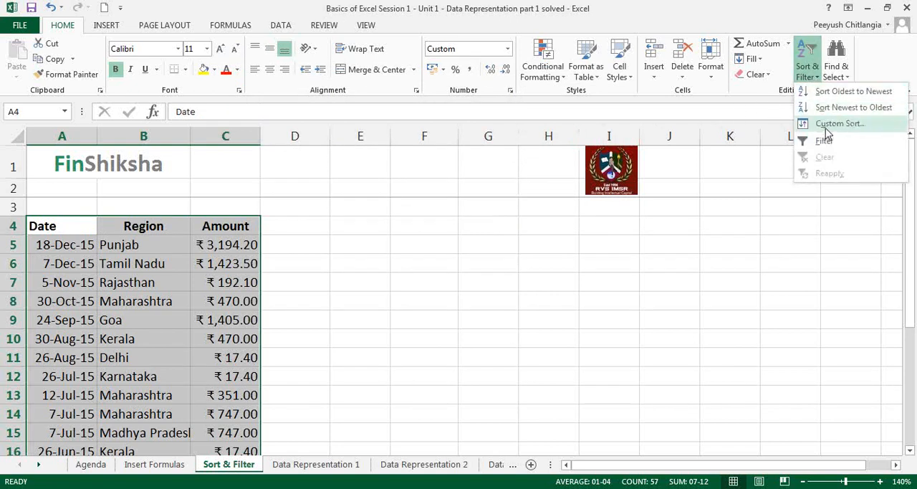
left_click(831, 126)
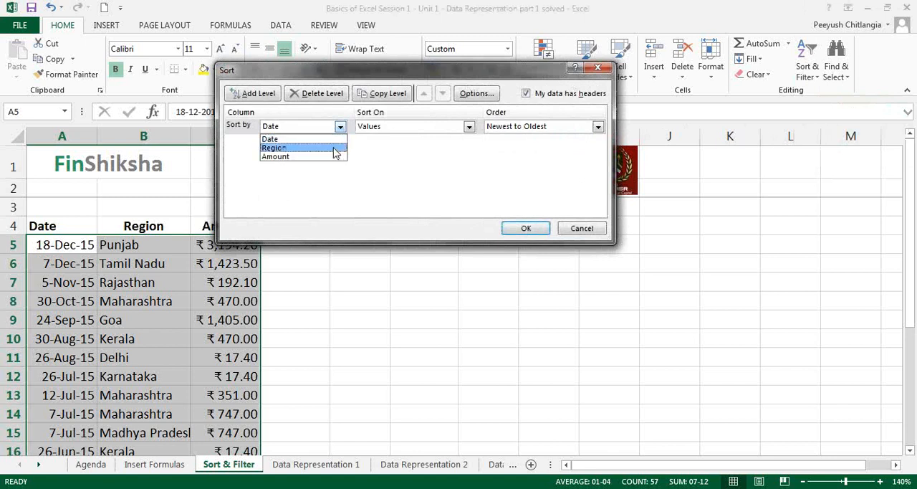
left_click(274, 148)
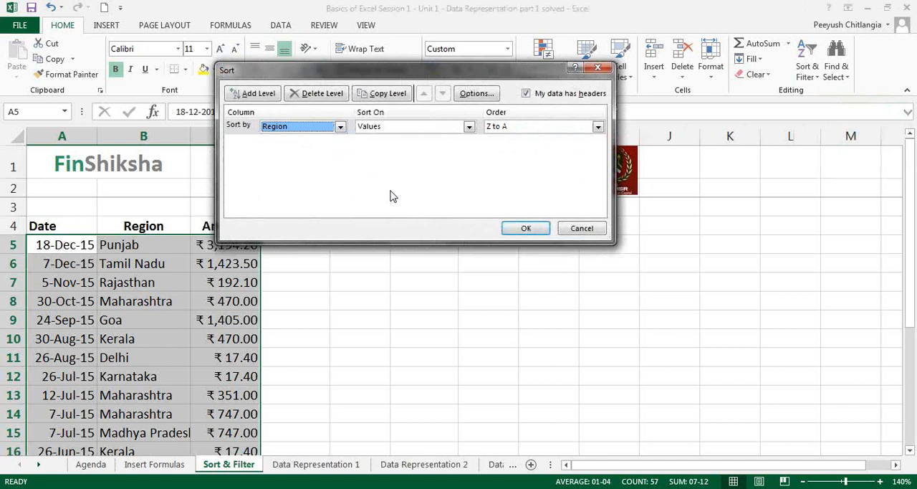
left_click(506, 127)
left_click(511, 140)
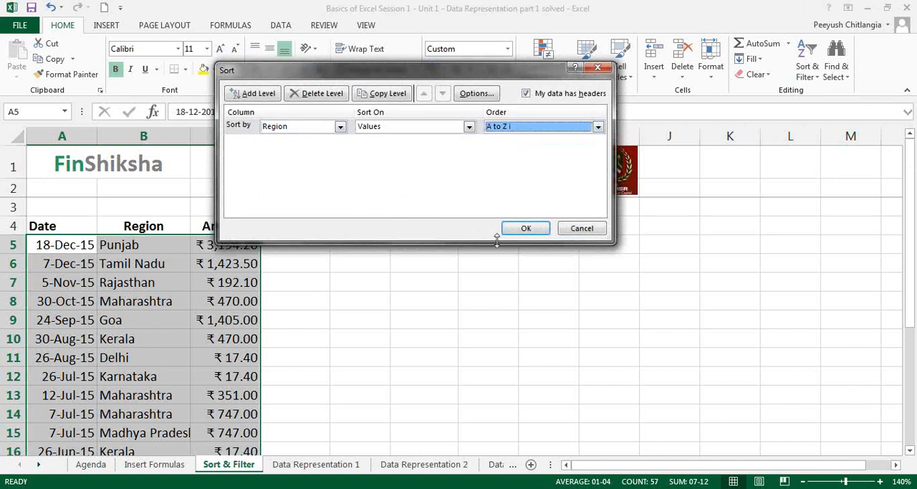
left_click(526, 229)
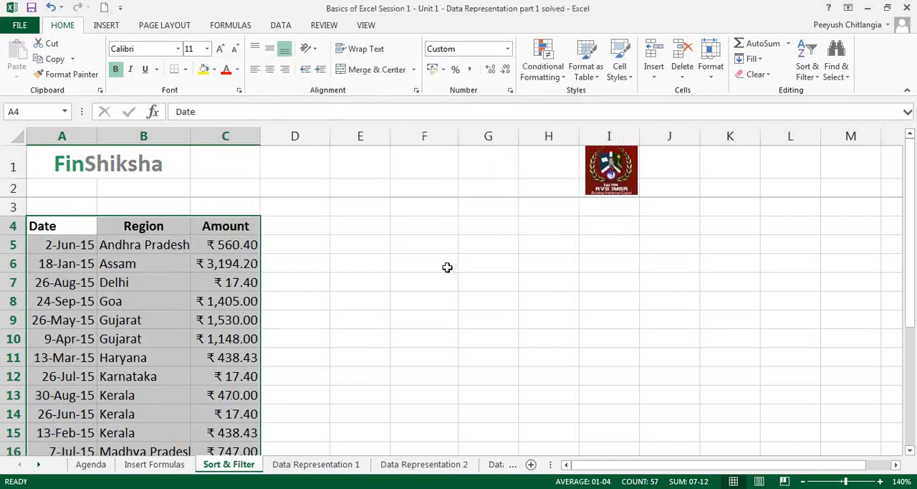
Check the Andhra Pradesh and Assam rows and their amounts against the Amount column's order.
left_click(149, 246)
left_click(219, 245)
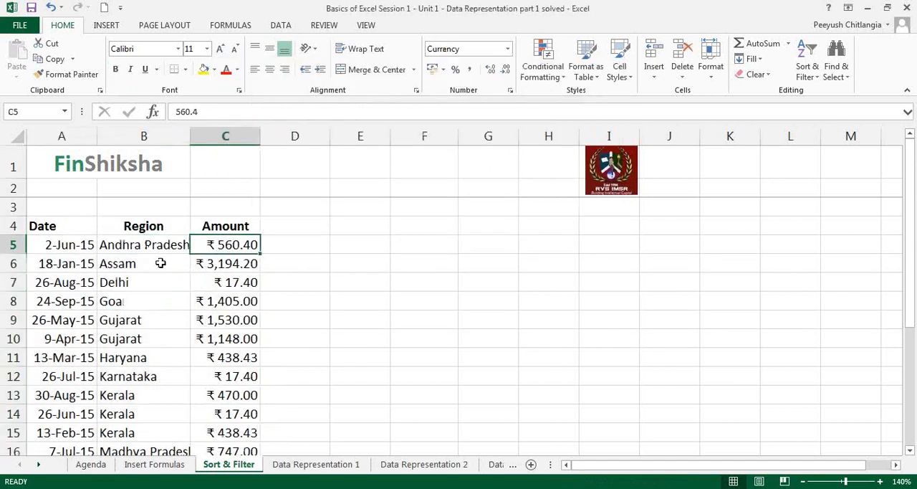
left_click(160, 263)
left_click(213, 265)
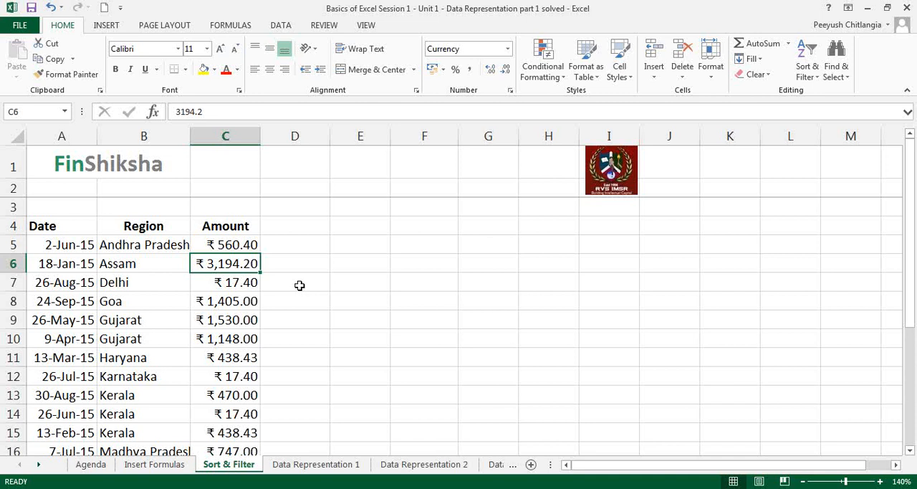
left_click(225, 226)
left_click(231, 242)
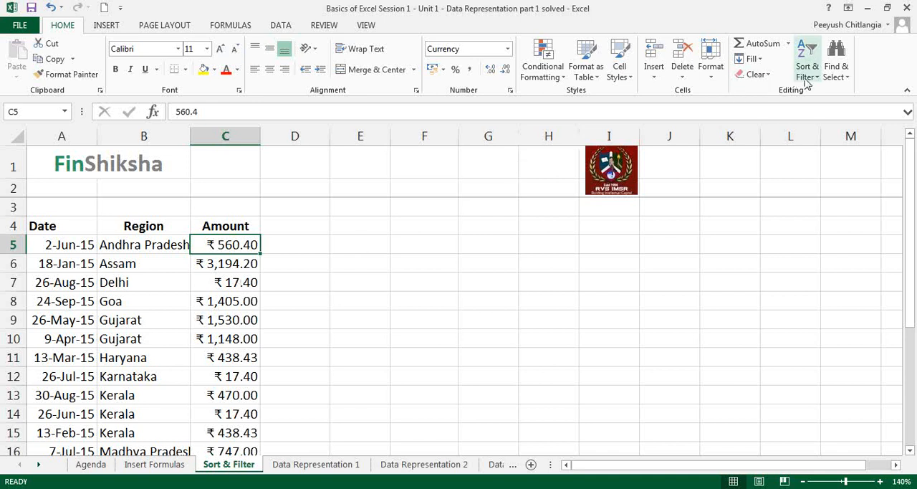
Select A4:C22 and custom sort it by Region A to Z, with a second level by Amount, smallest to largest.
left_click(98, 239)
left_click_drag(74, 232, 218, 435)
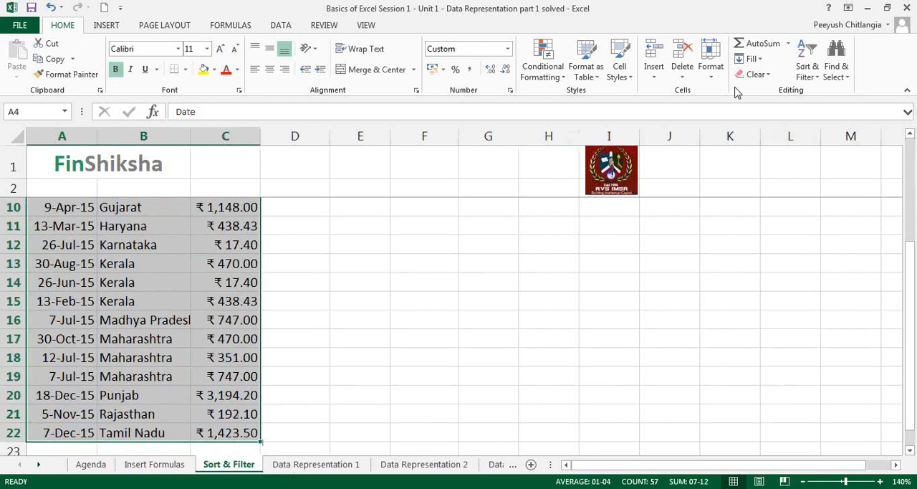
left_click(808, 70)
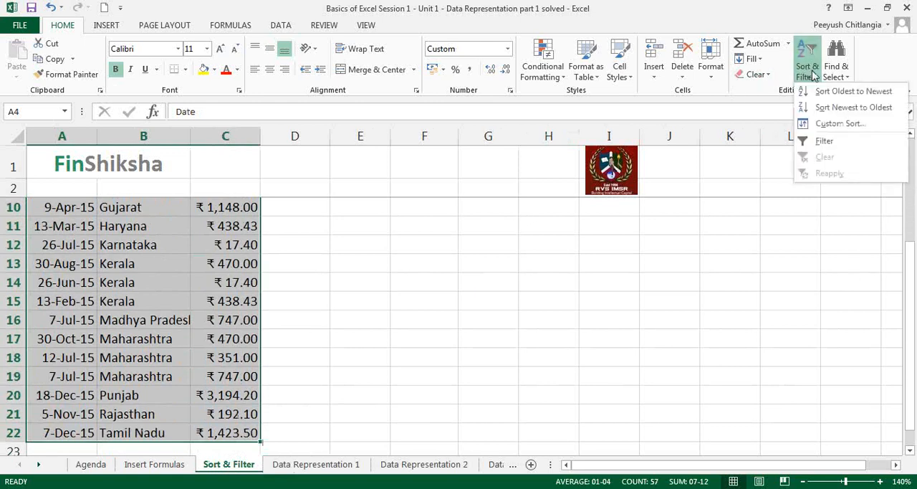
left_click(834, 124)
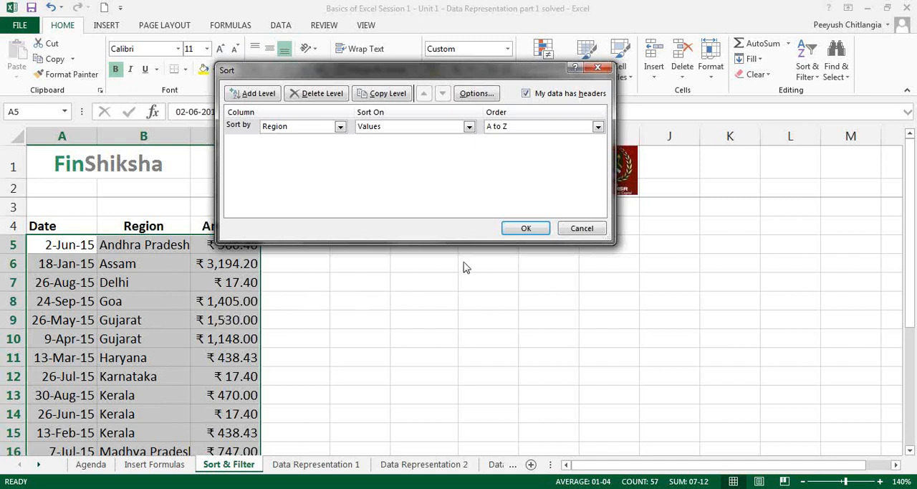
left_click(262, 94)
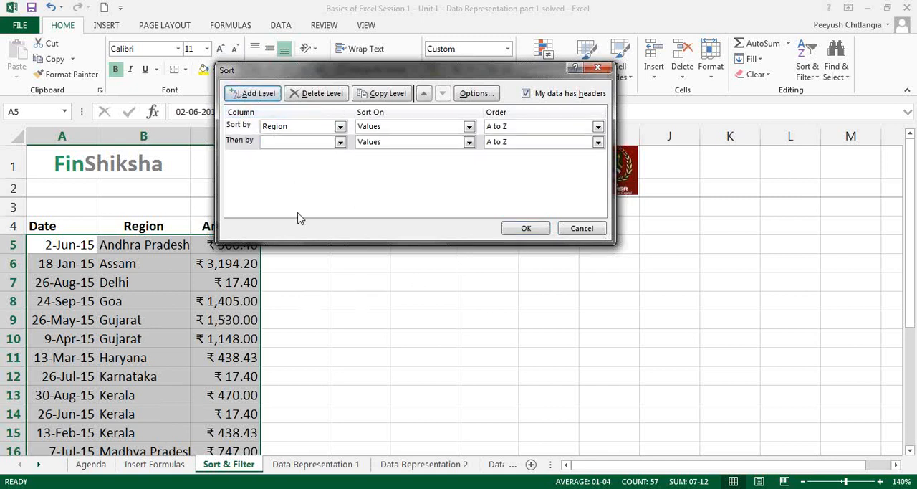
left_click(298, 142)
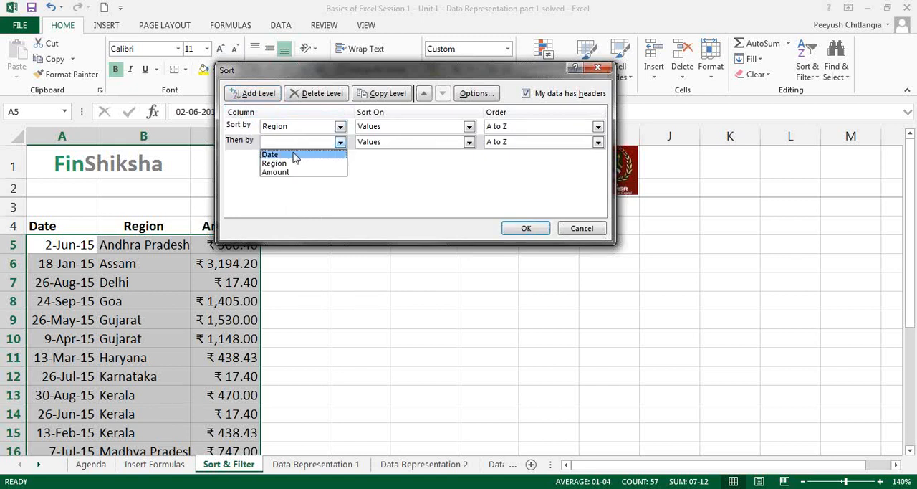
left_click(297, 173)
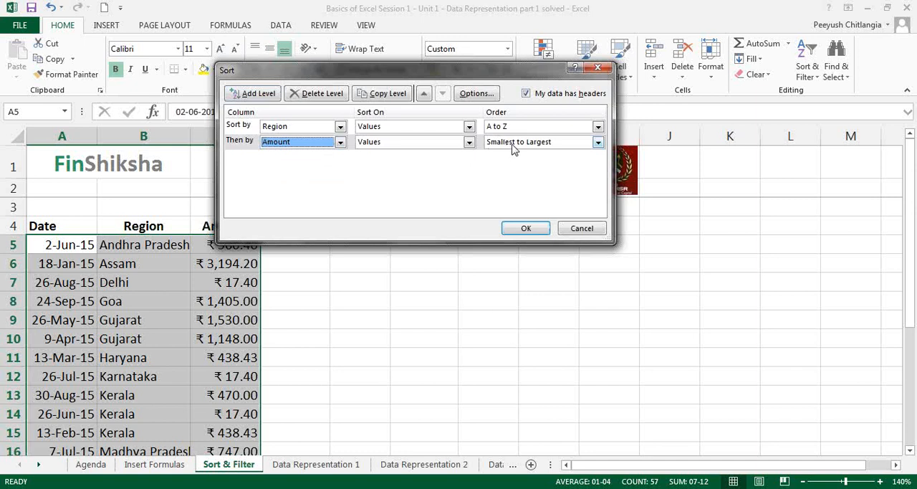
left_click_drag(491, 69, 533, 49)
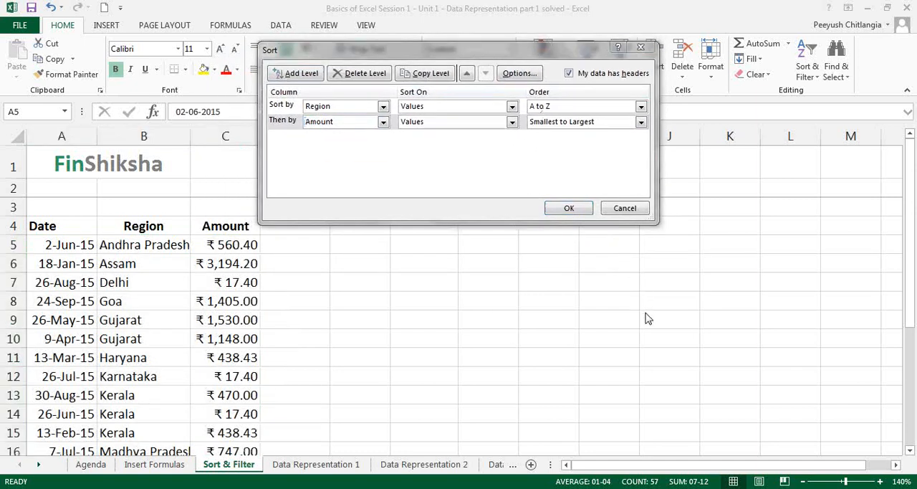
left_click(129, 409)
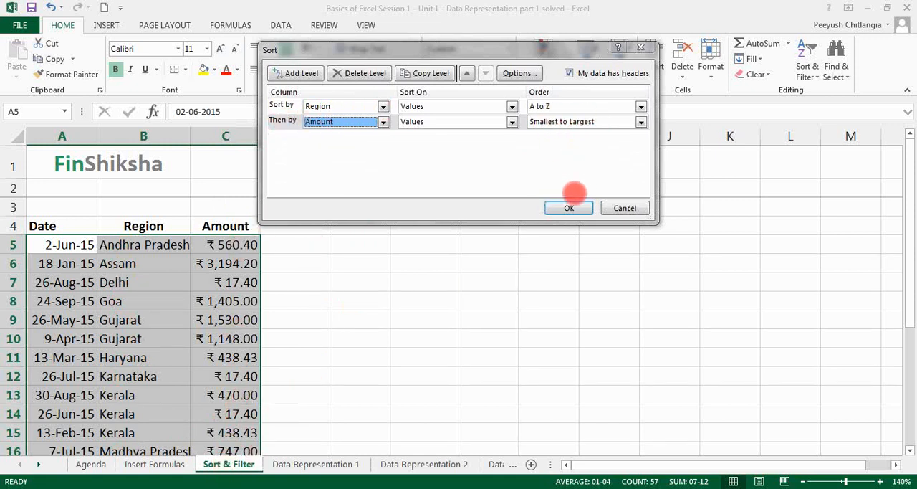
left_click(569, 208)
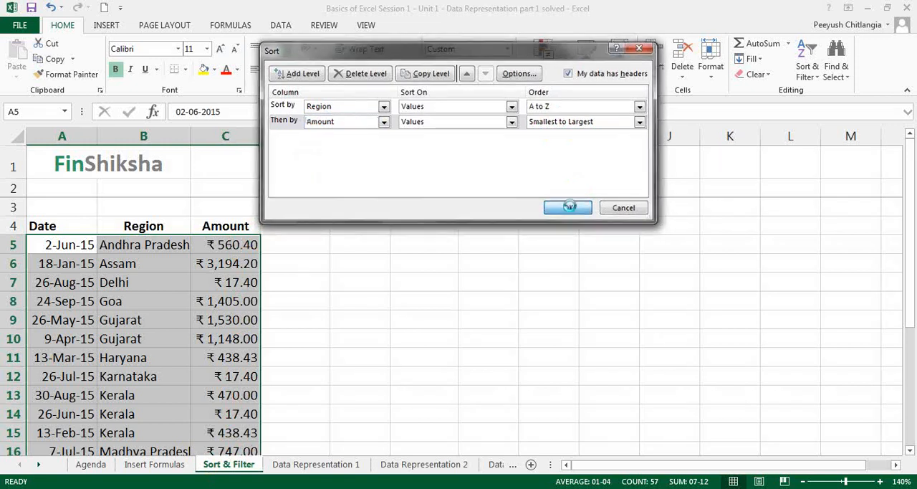
Highlight the three Kerala rows, A13:C15, to check the order of amounts within the region.
left_click(254, 394)
left_click_drag(75, 398, 221, 436)
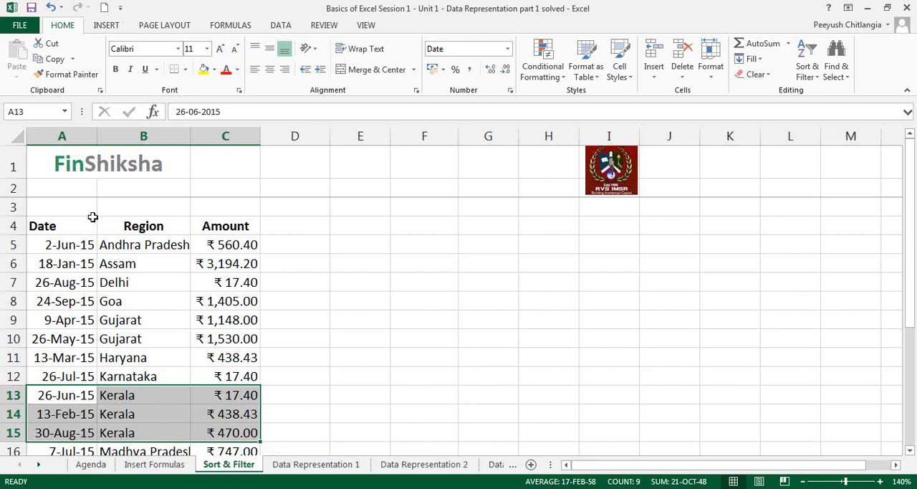
Turn on filtering for the table starting from the Date header cell.
left_click(69, 224)
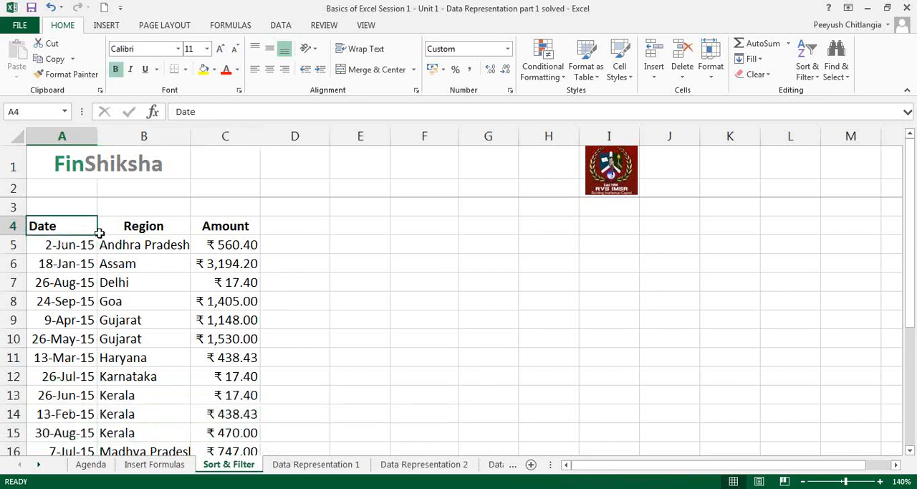
left_click(809, 73)
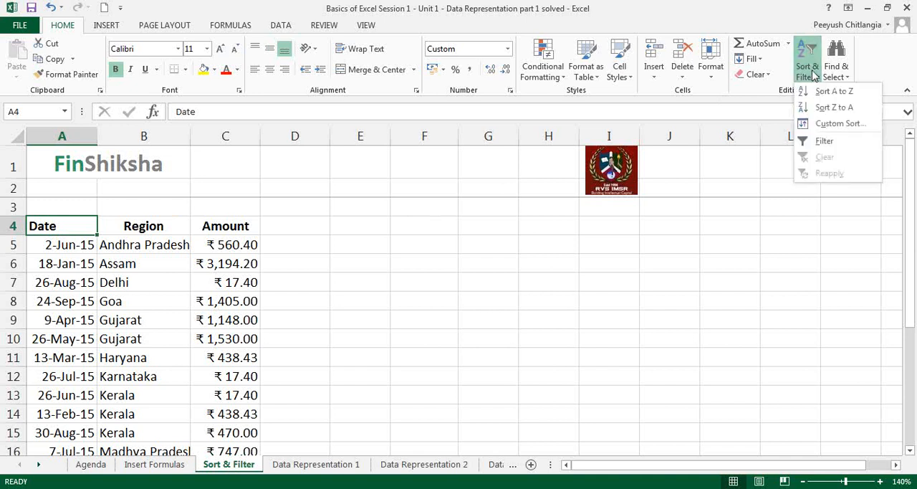
left_click(824, 142)
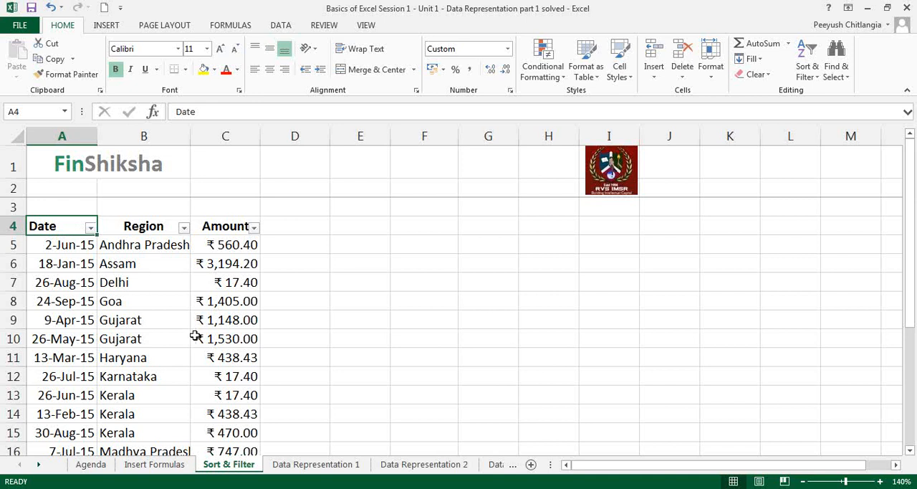
Format A4:C22 as a table with headers in a light grey banded style and try the Amount column's filter list.
left_click_drag(95, 225, 228, 415)
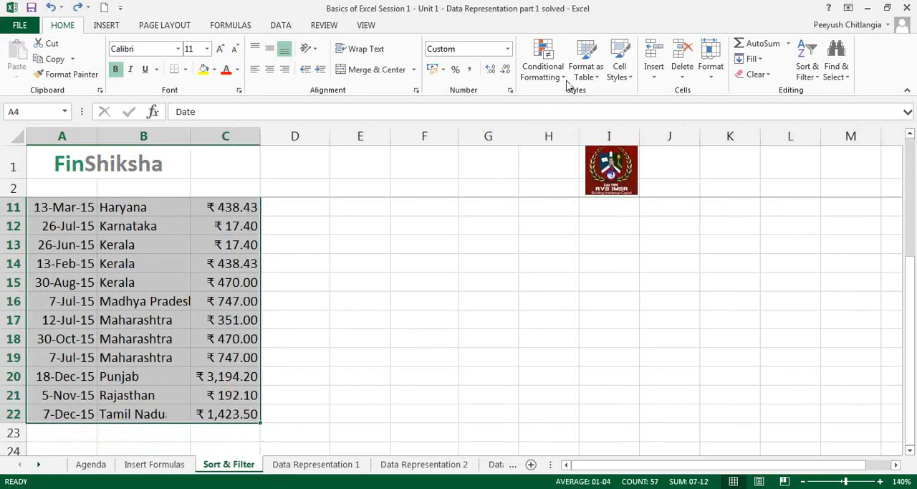
left_click(586, 66)
left_click(594, 119)
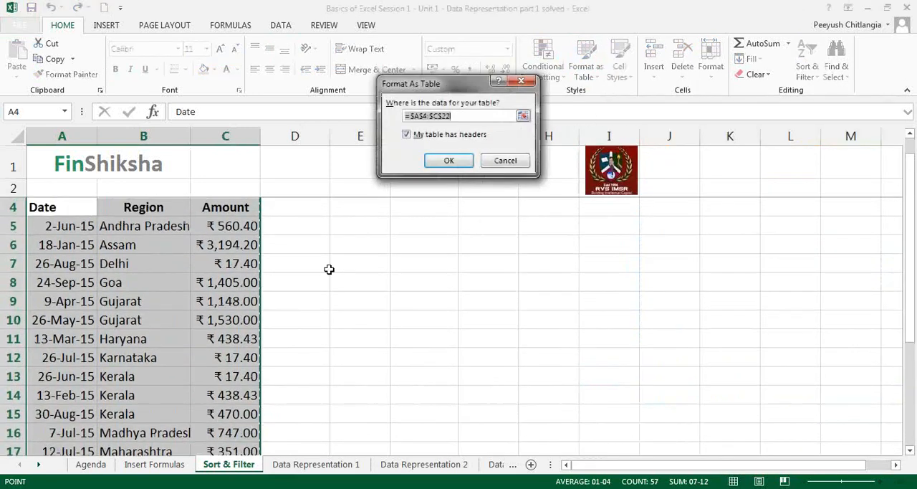
left_click(450, 163)
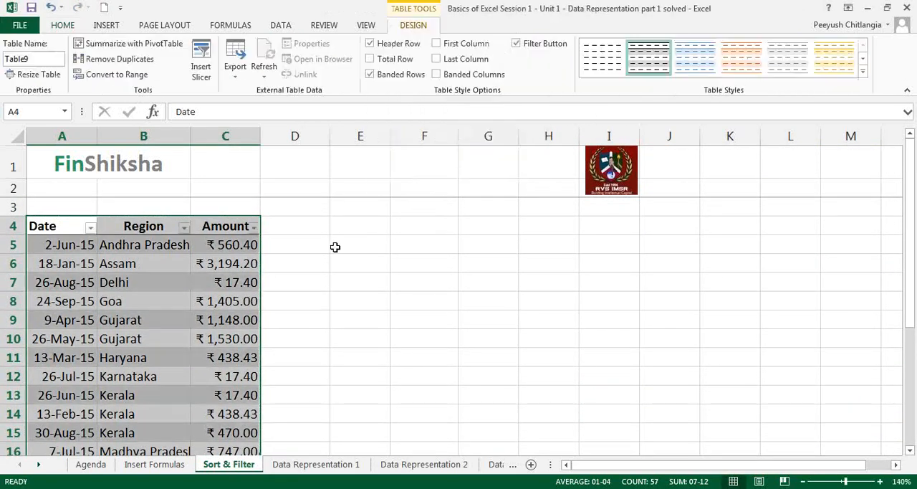
left_click(254, 228)
left_click(254, 231)
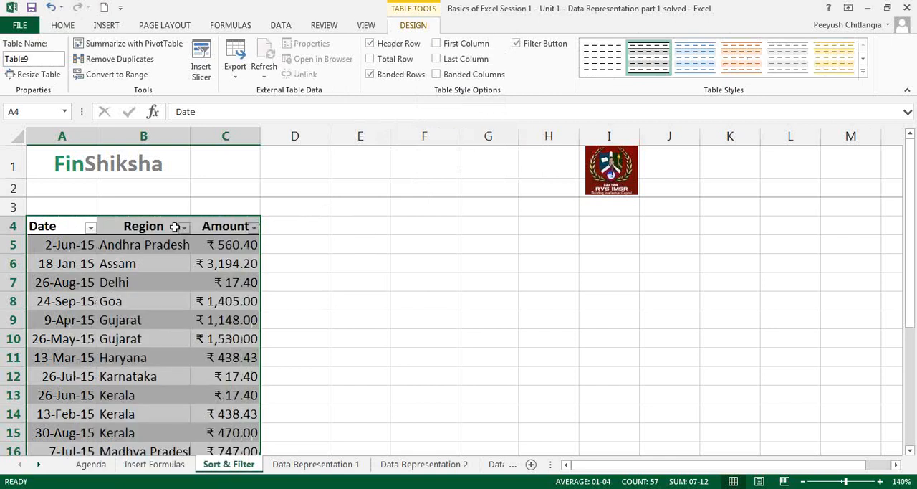
left_click(355, 251)
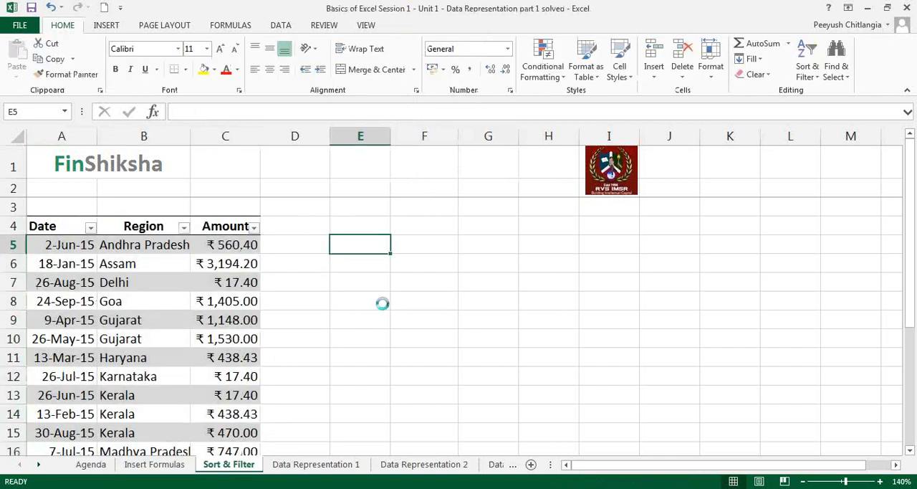
Undo the table formatting and restore the Region-then-Amount sort order.
key("ctrl+z")
key("ctrl+z")
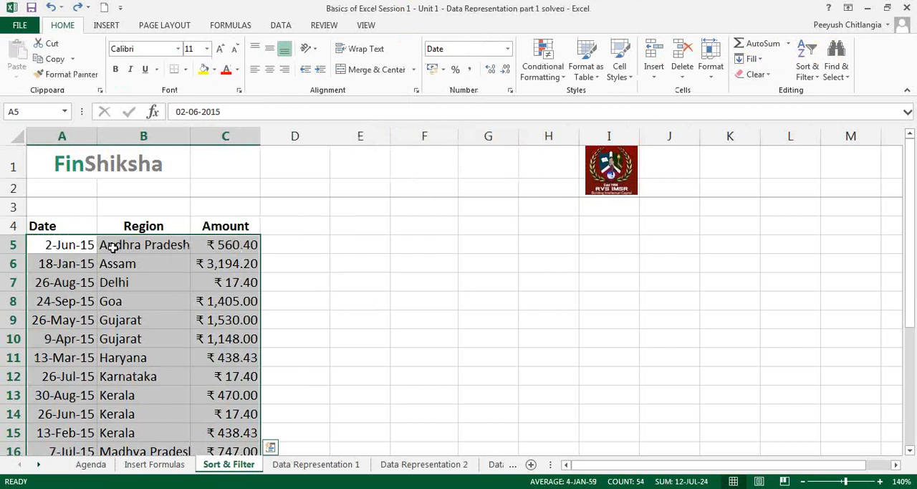
key("ctrl+z")
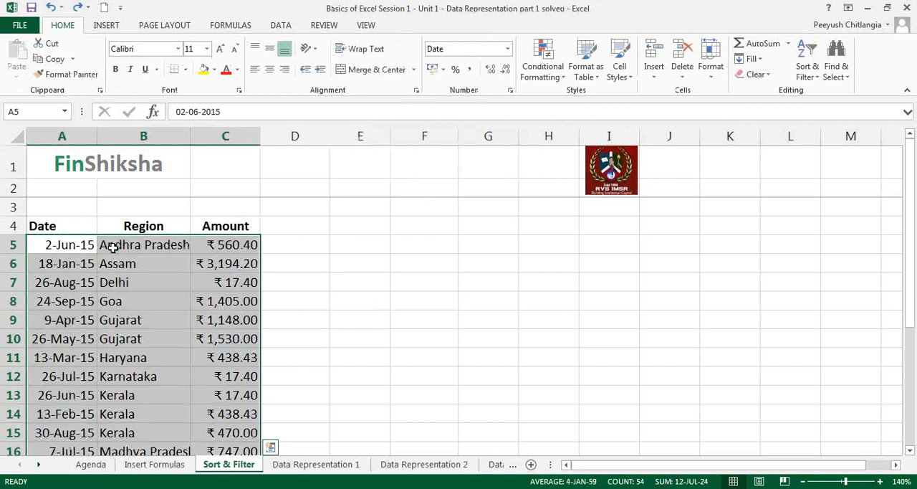
Select the table from the Date header through C22, add filters to its header row, and deselect the range.
left_click(72, 225)
key("ctrl+shift+Right")
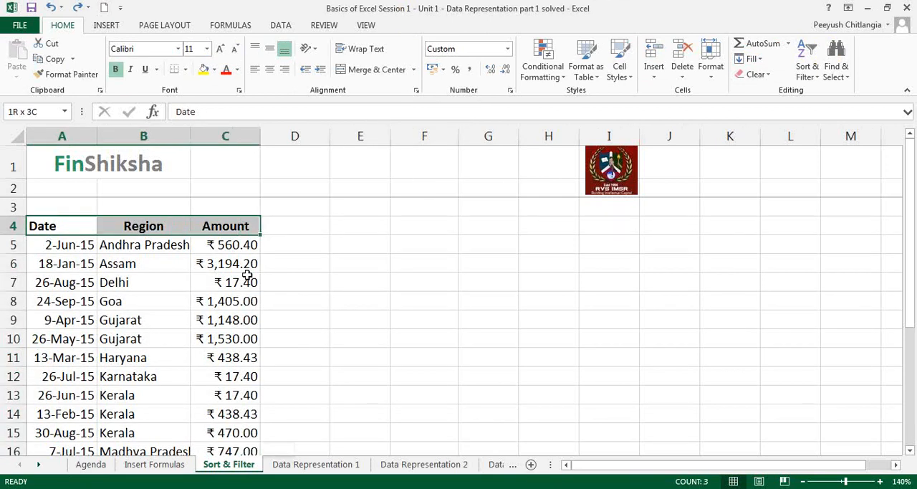
key("ctrl+shift+Down")
left_click(807, 68)
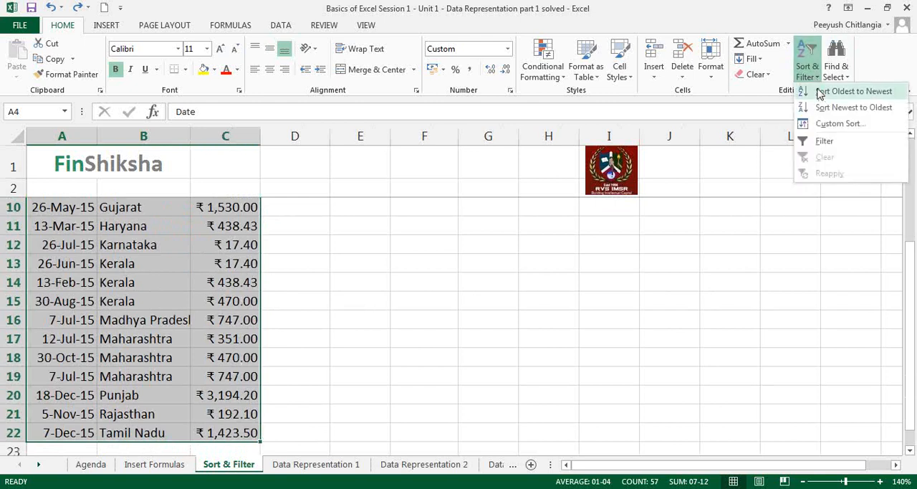
left_click(825, 141)
scroll(352, 280, "up", 3)
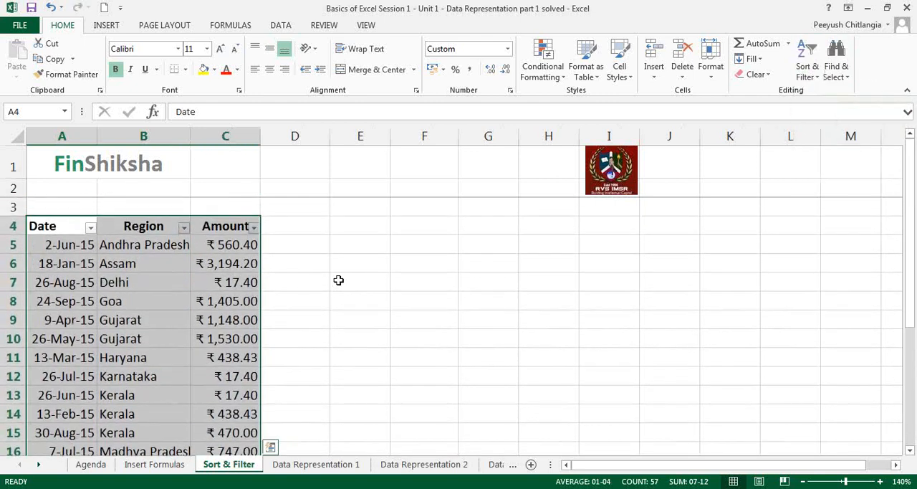
left_click(338, 277)
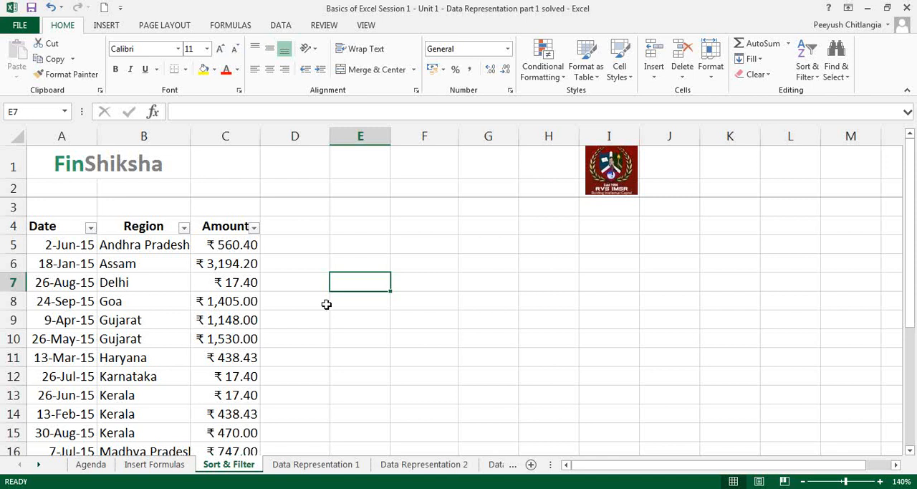
Sort the table by Region from Z to A and filter it to Gujarat, Karnataka, Kerala and Madhya Pradesh.
left_click(184, 228)
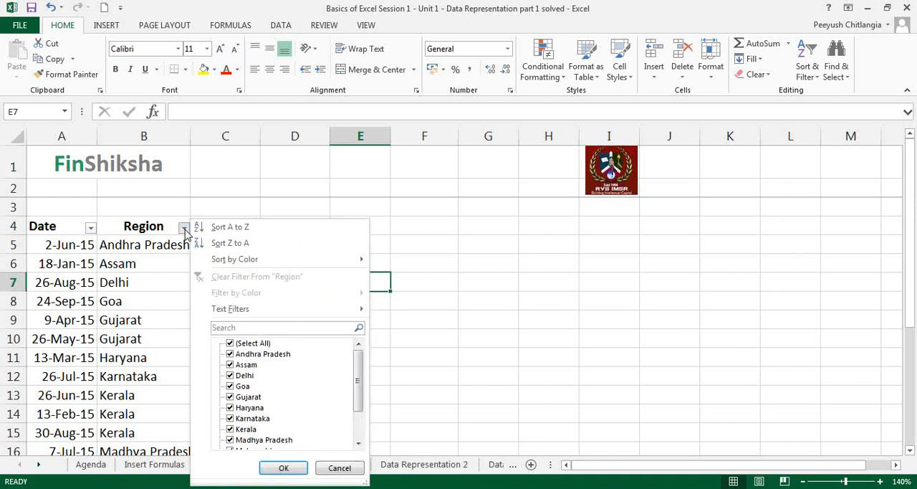
left_click(241, 246)
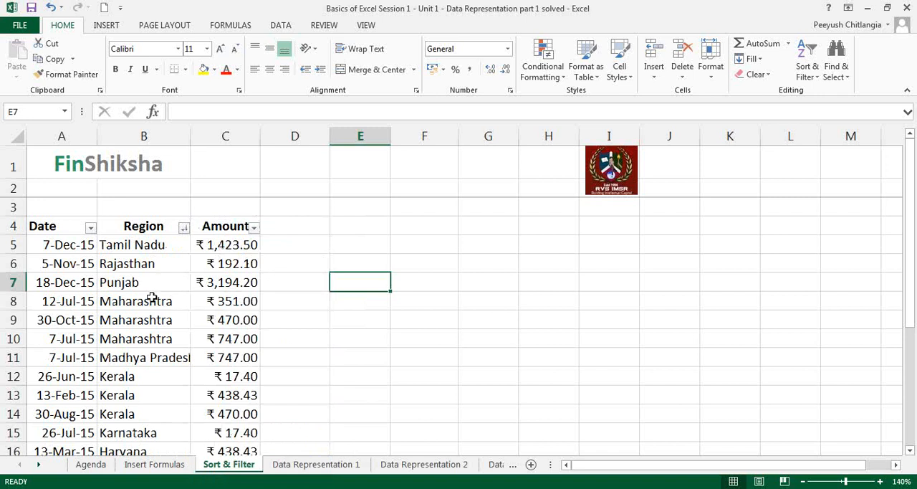
left_click(185, 230)
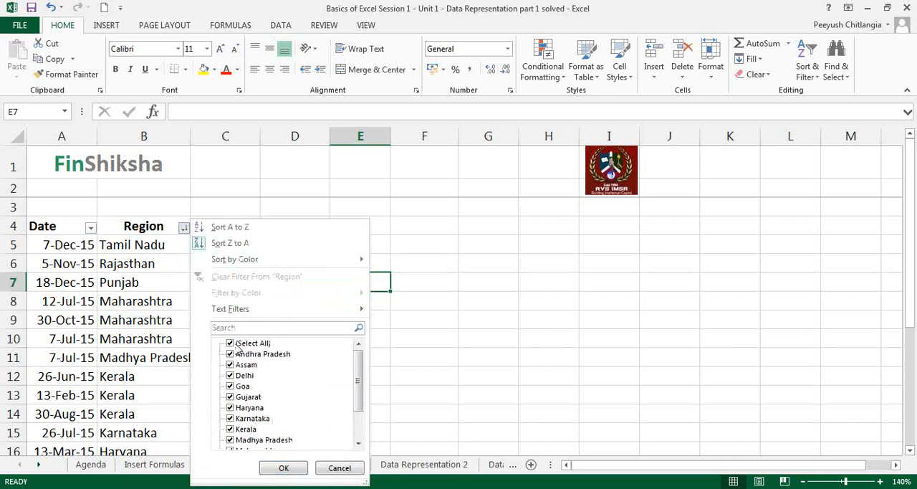
left_click(231, 344)
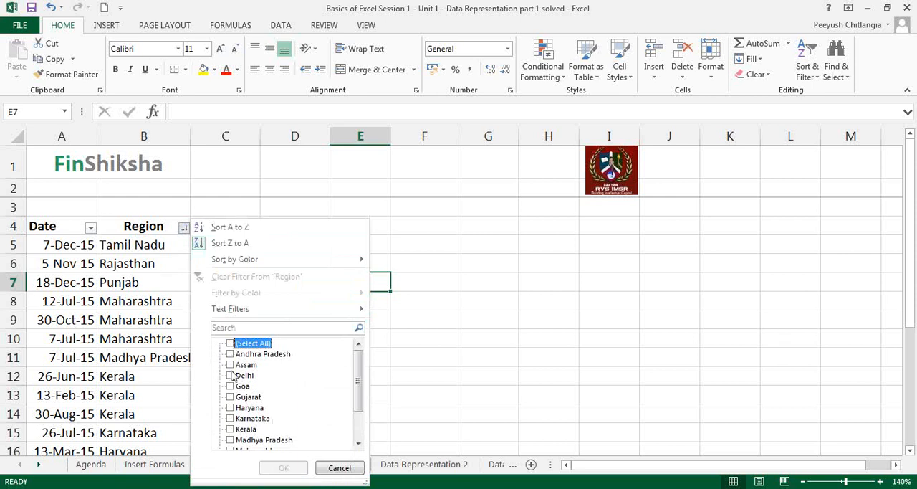
left_click(230, 397)
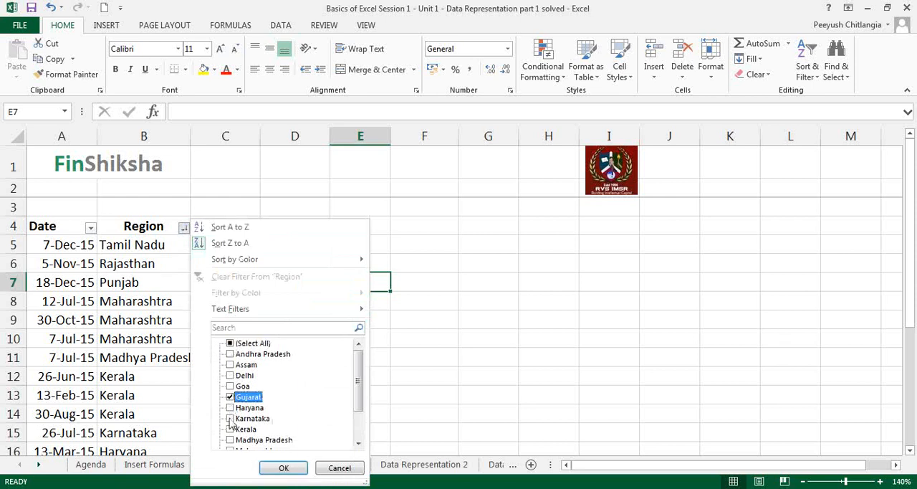
left_click(230, 419)
left_click(230, 430)
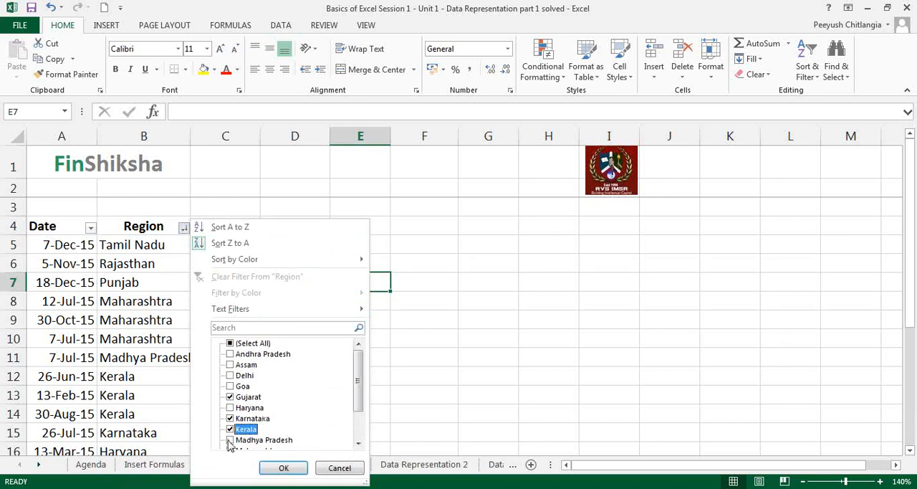
left_click(230, 440)
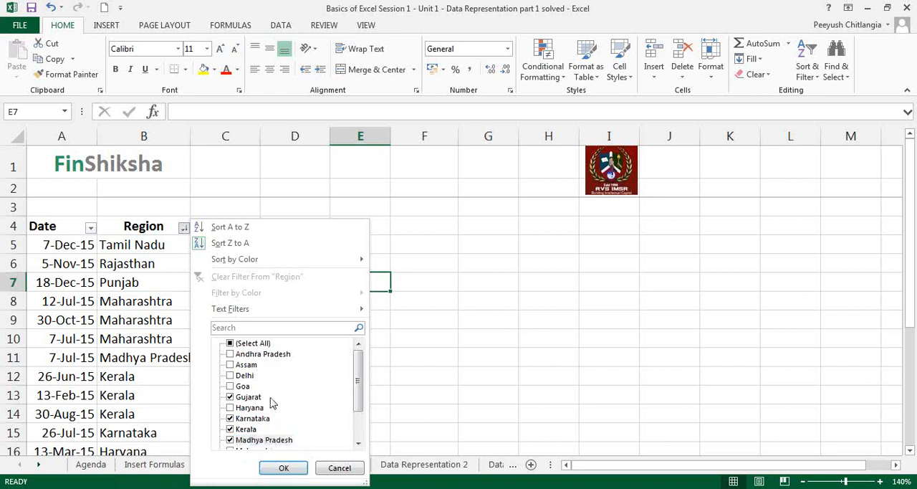
left_click(279, 468)
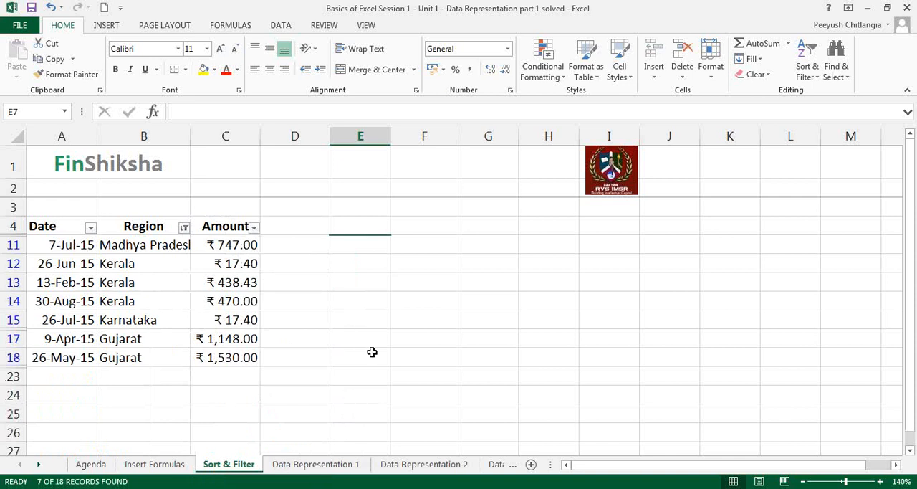
Include all regions again in the Region column's filter.
left_click(184, 228)
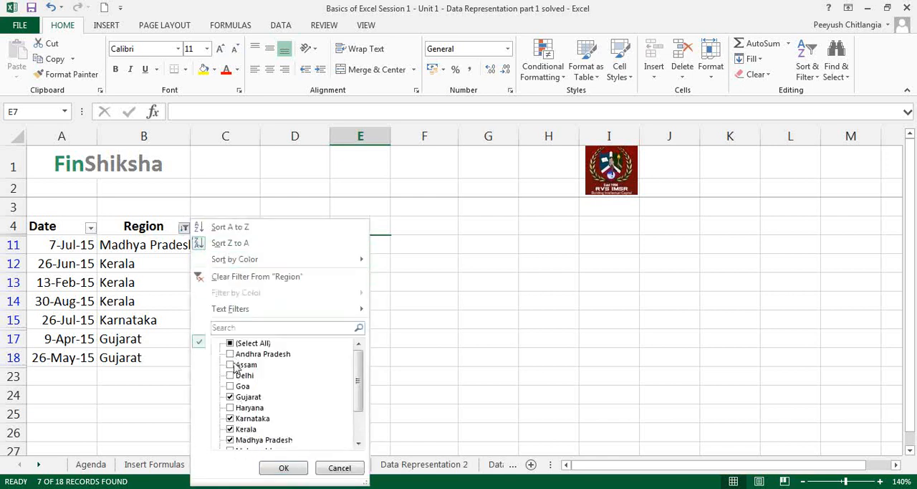
left_click(231, 343)
left_click(284, 468)
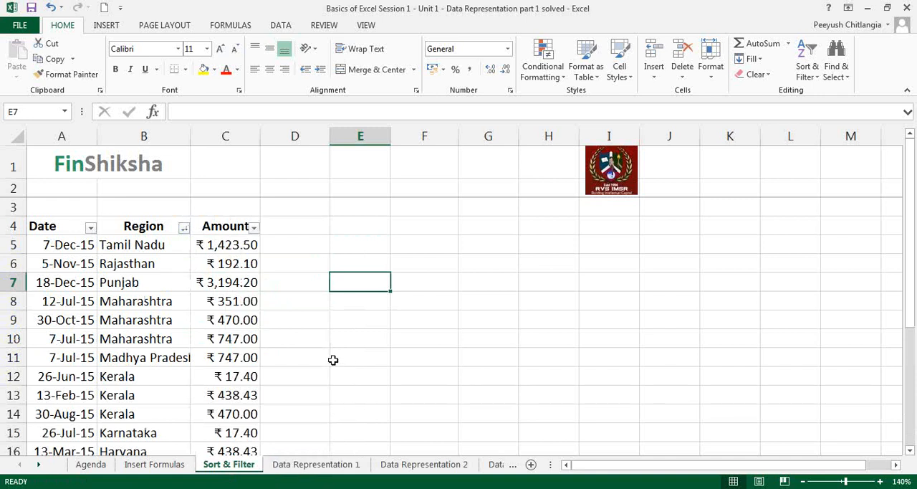
left_click(184, 230)
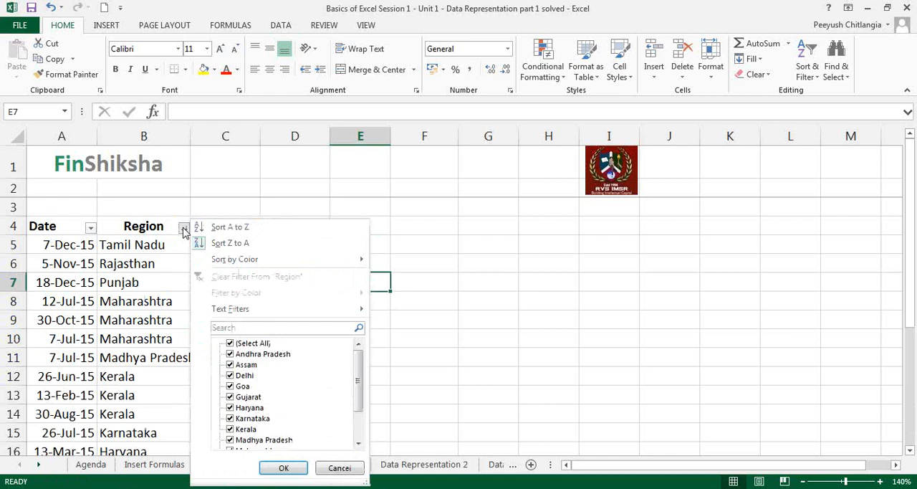
left_click(223, 209)
Filter the Amount column with a number filter for values greater than 500.
left_click(255, 229)
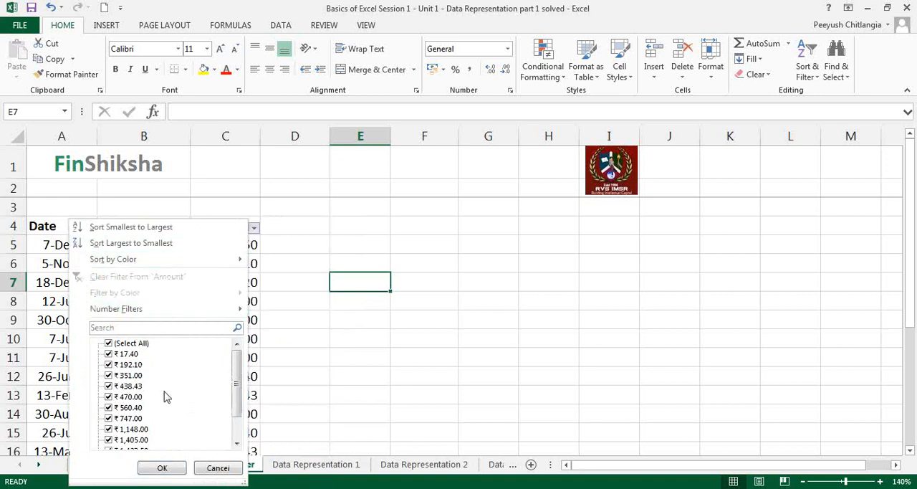
left_click_drag(238, 398, 238, 376)
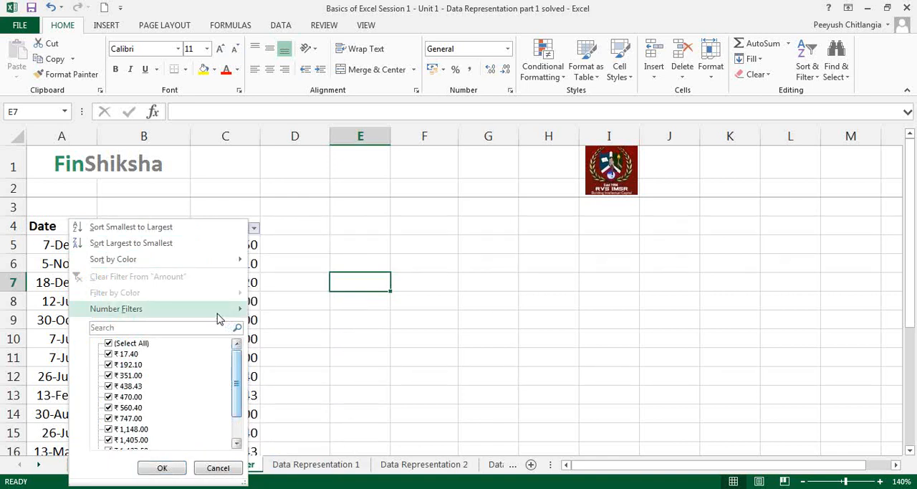
mouse_move(215, 316)
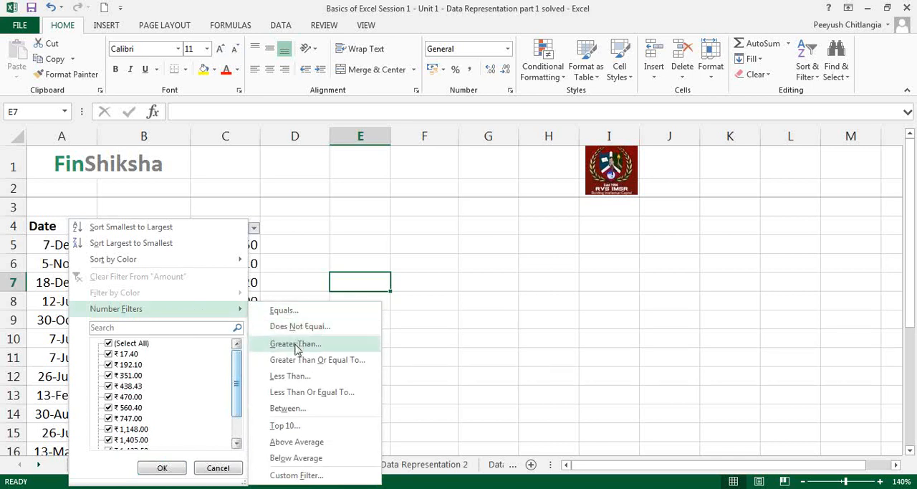
left_click(295, 344)
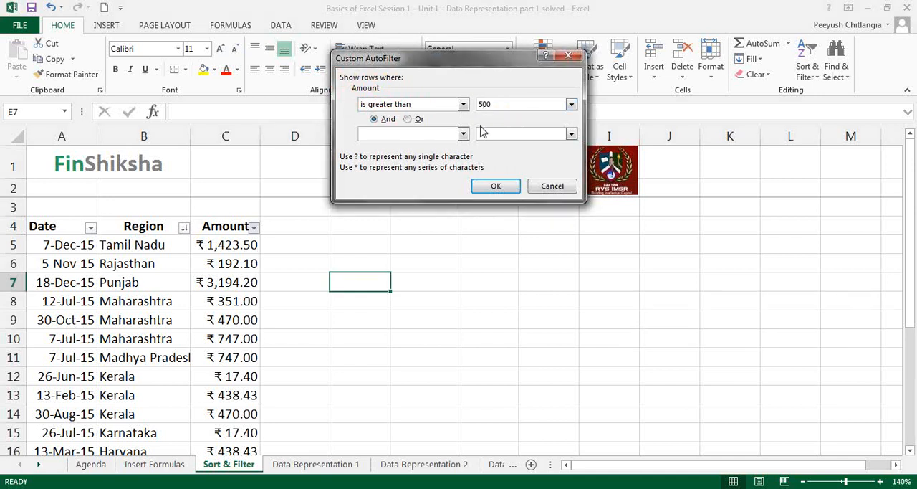
left_click(496, 187)
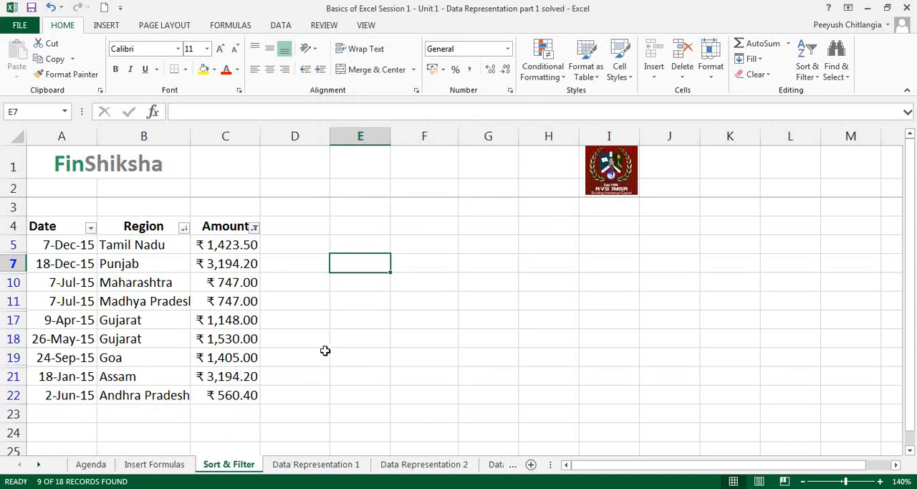
Try changing the comparison value of the Amount column's Greater Than filter.
left_click(255, 228)
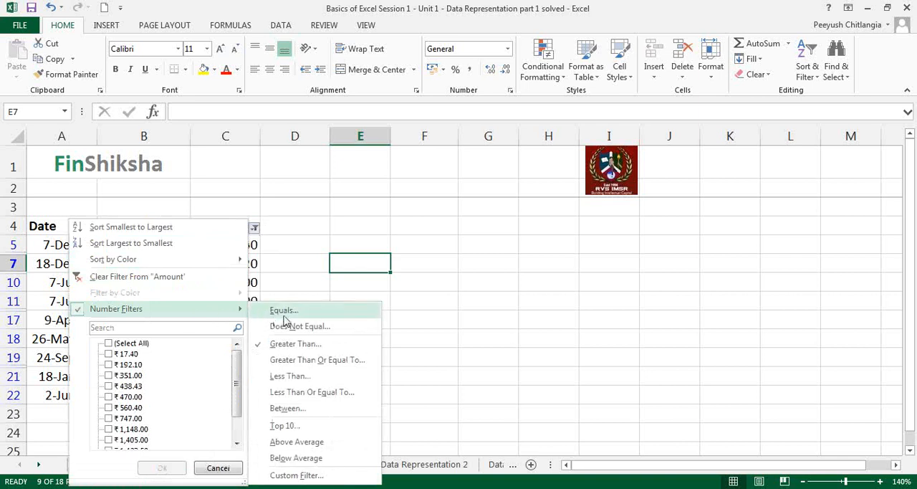
left_click(294, 349)
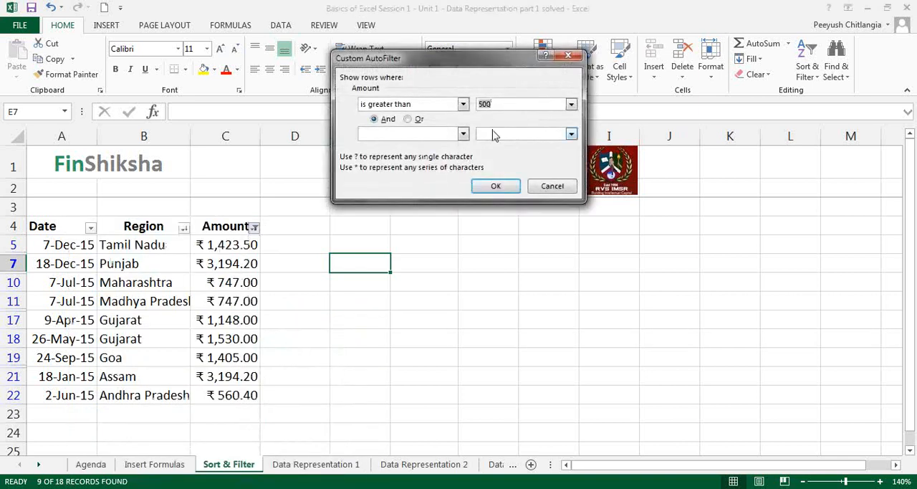
key("BackSpace")
left_click(496, 186)
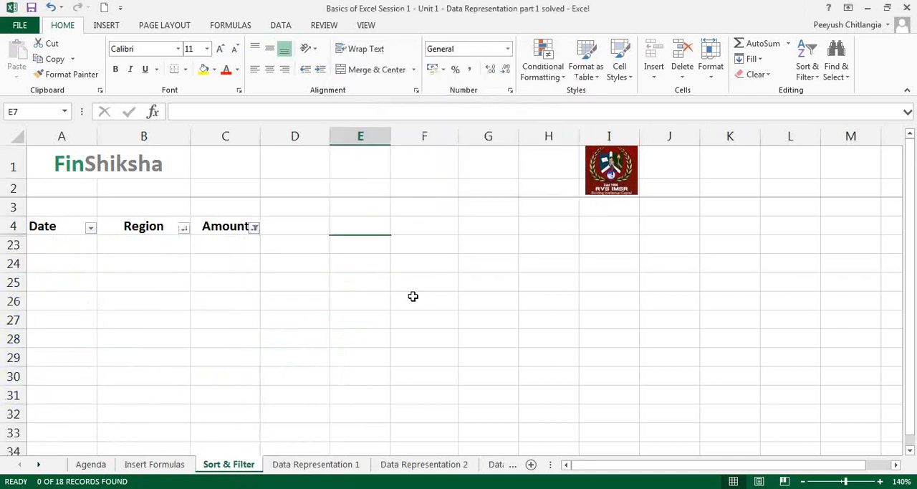
Reselect all values in the Amount column's filter to show every record.
left_click(255, 228)
left_click(108, 343)
left_click(162, 468)
left_click(391, 298)
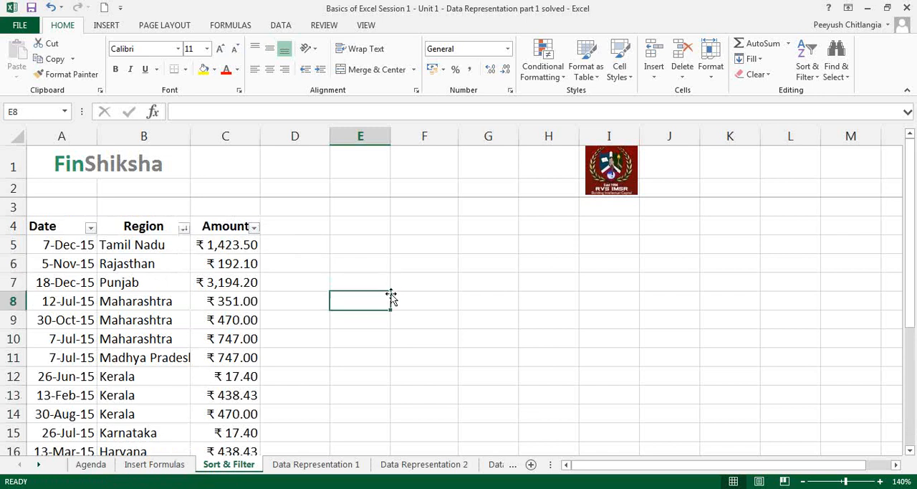
Filter the Amount column to its top 10 items.
left_click(254, 227)
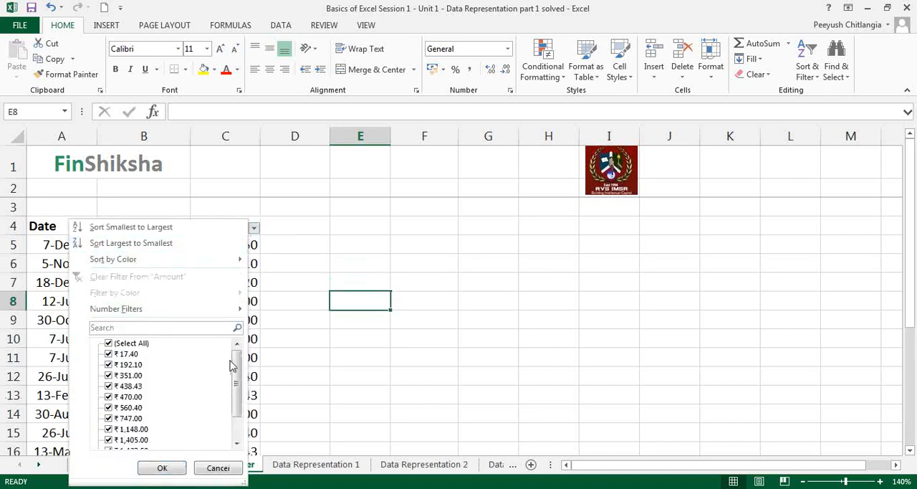
mouse_move(215, 311)
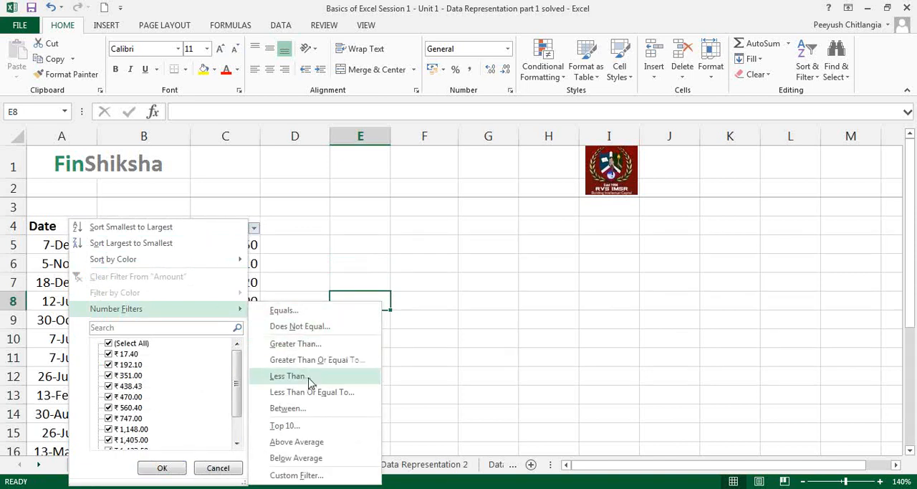
left_click(285, 425)
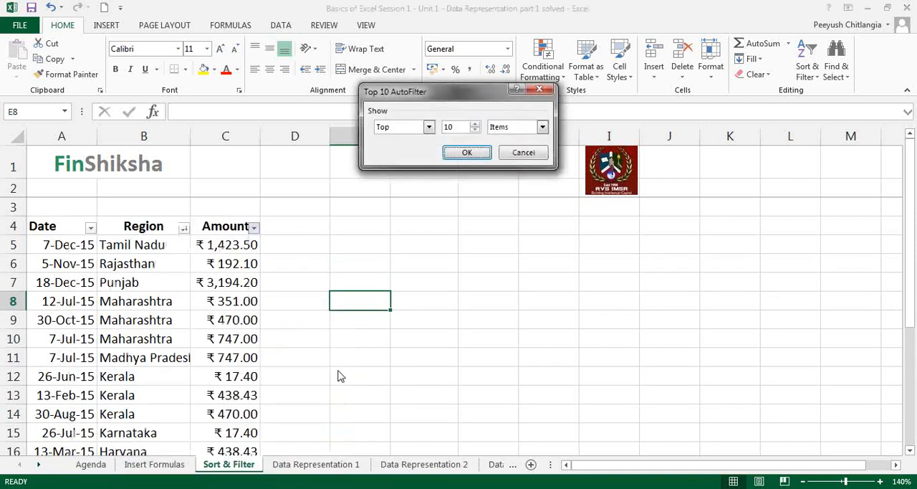
left_click(467, 153)
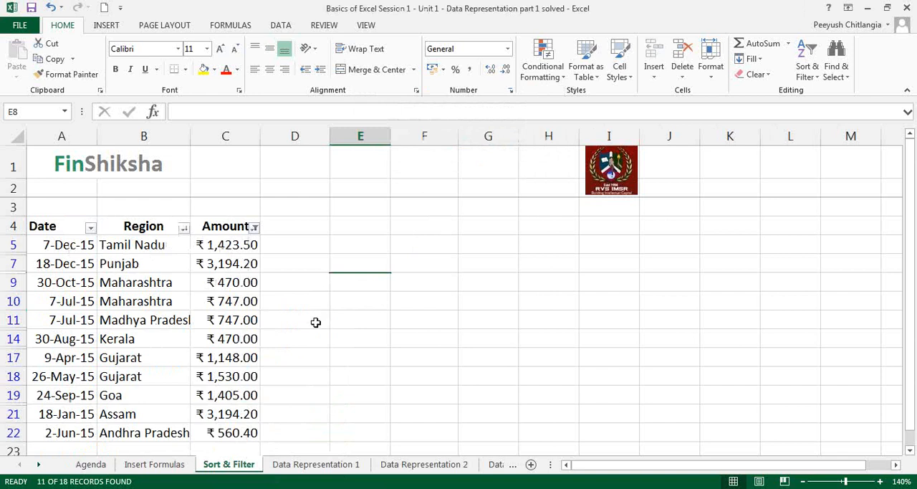
Change the Amount column's number filter to show only above-average values.
left_click(254, 227)
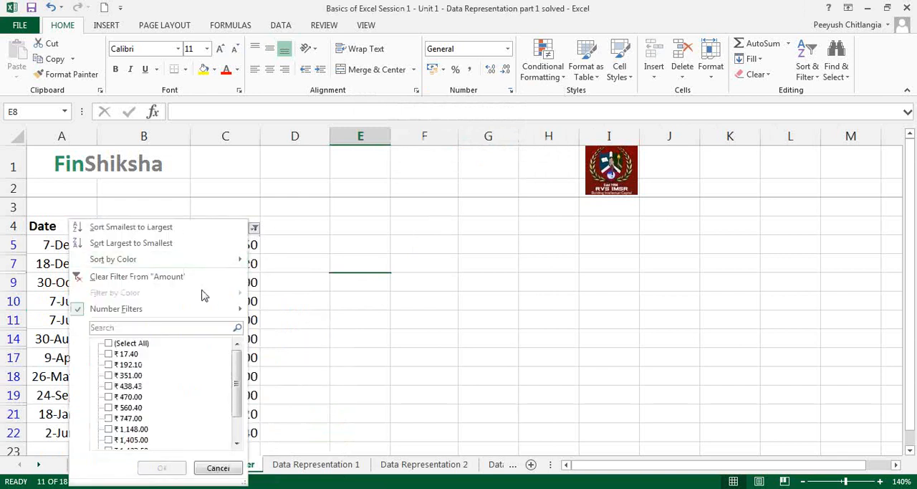
mouse_move(191, 309)
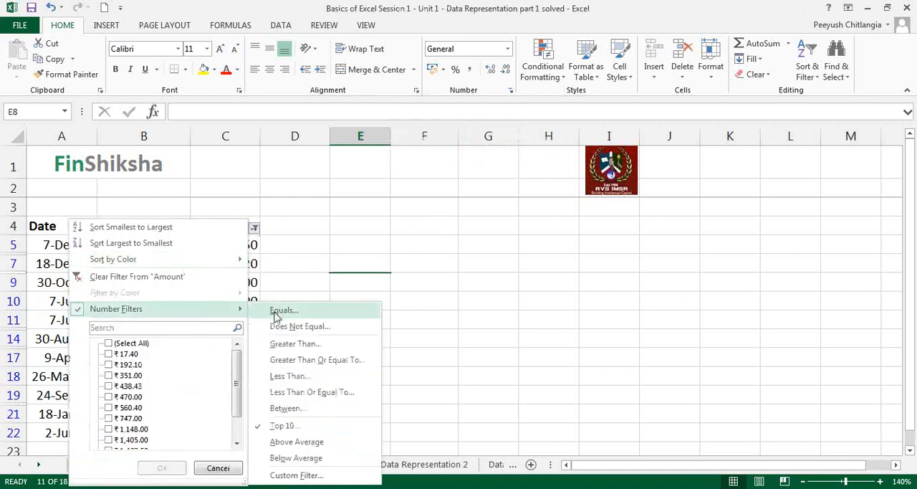
left_click(289, 447)
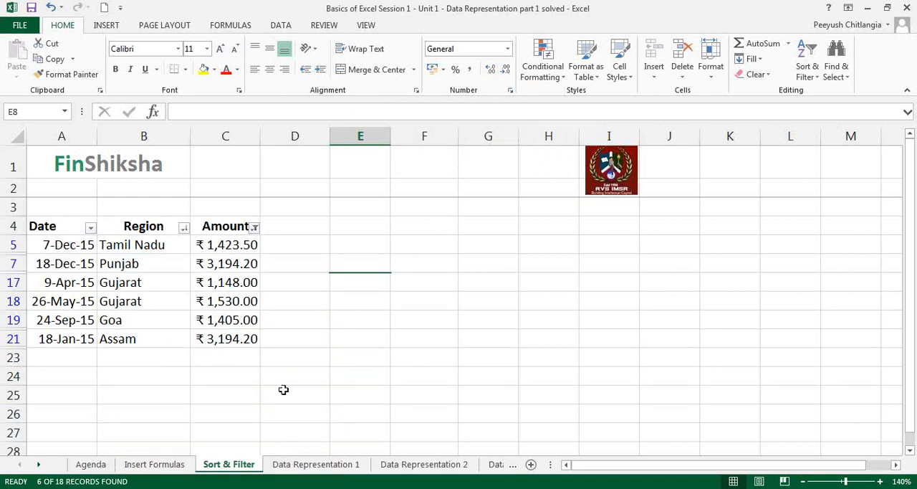
Apply a Between number filter to the Amount column with a lower and an upper limit.
left_click(254, 227)
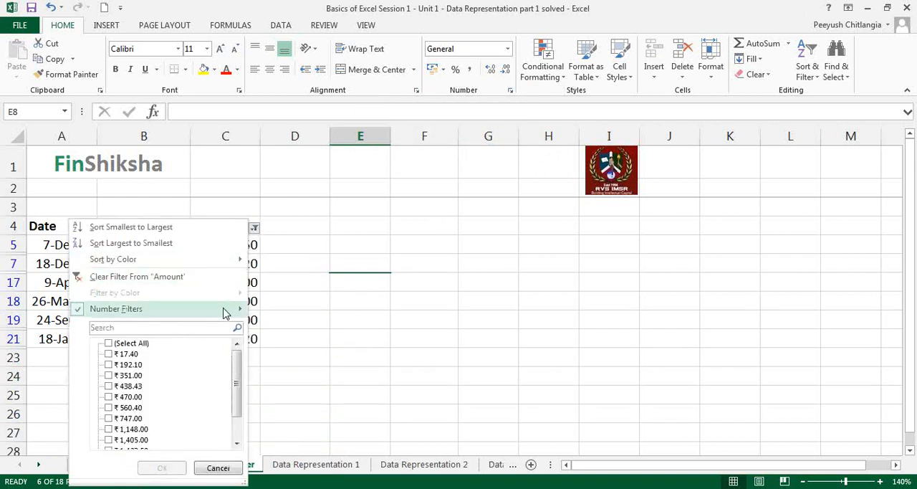
mouse_move(240, 309)
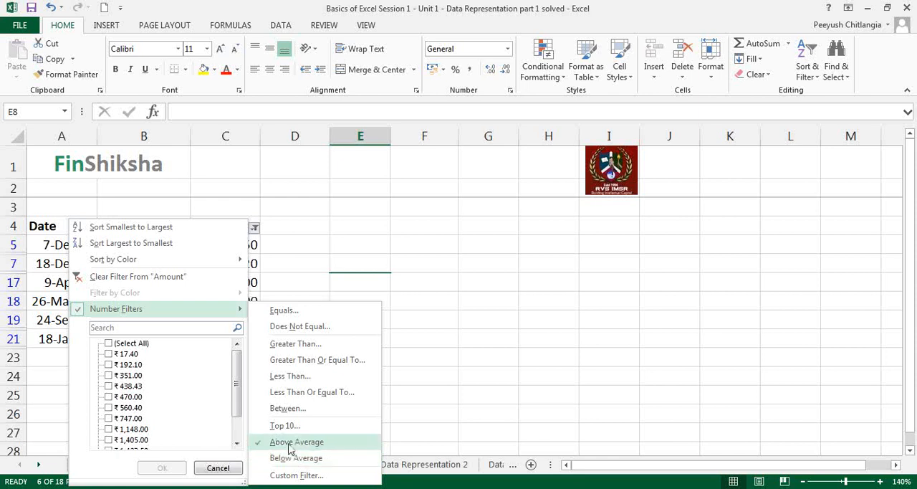
left_click(299, 408)
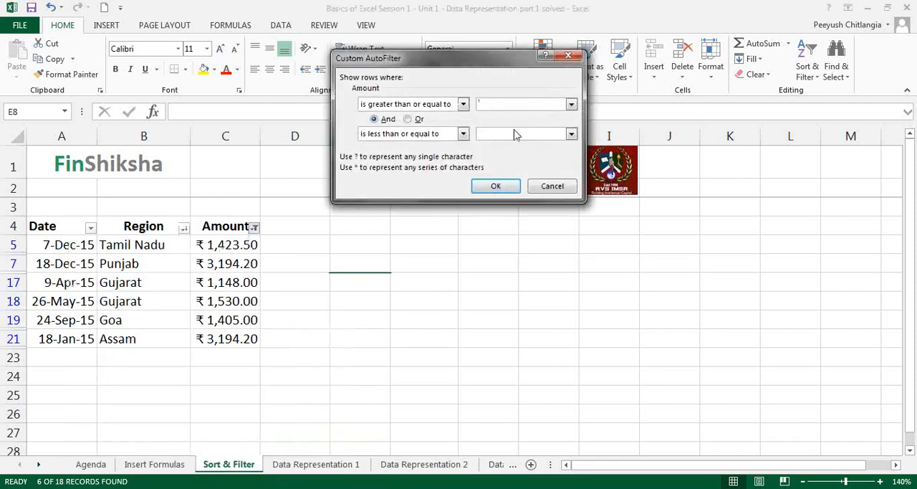
key("Tab")
key("Tab")
key("Tab")
left_click(492, 186)
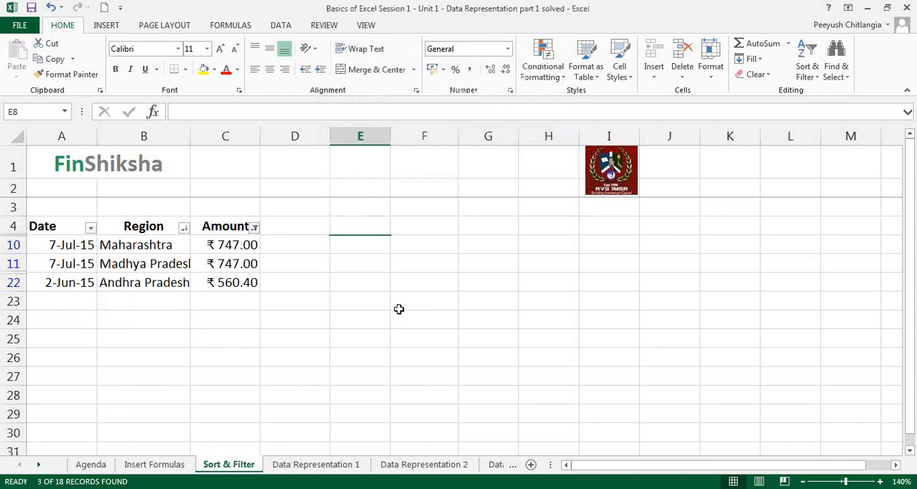
Clear the Amount column's filter and sort the table by Region from A to Z.
left_click(254, 228)
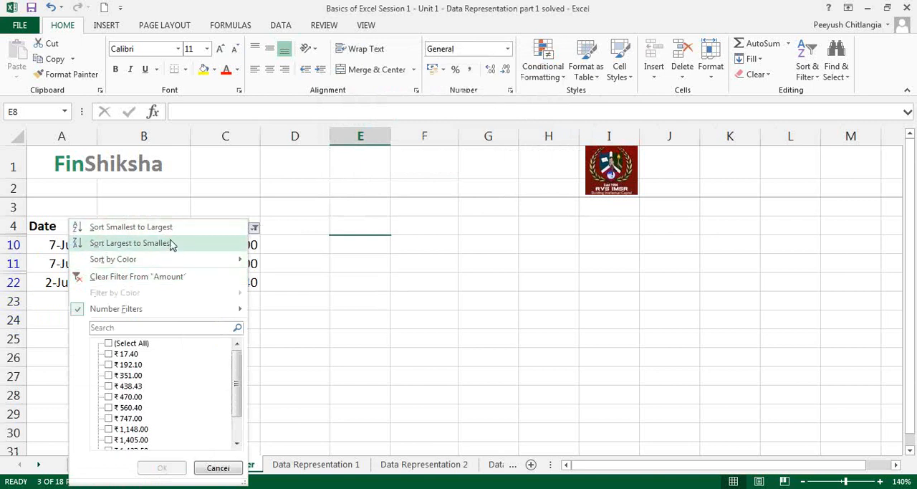
left_click(175, 279)
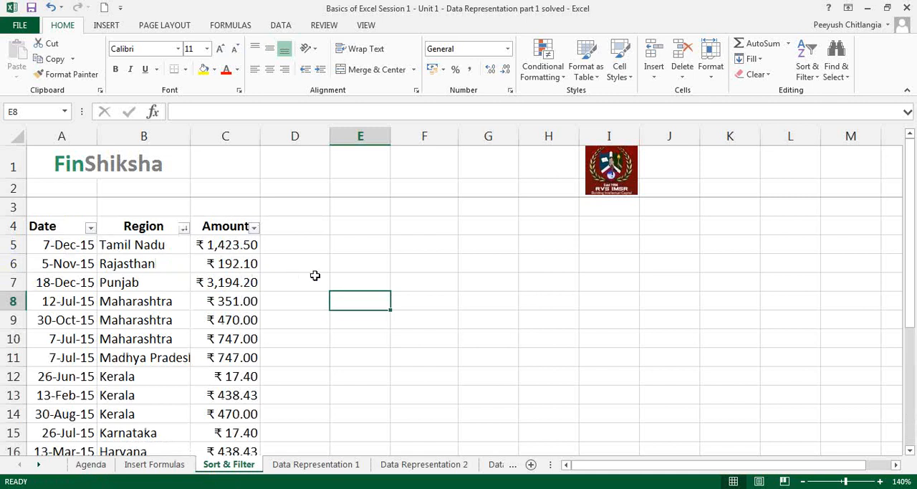
left_click(183, 228)
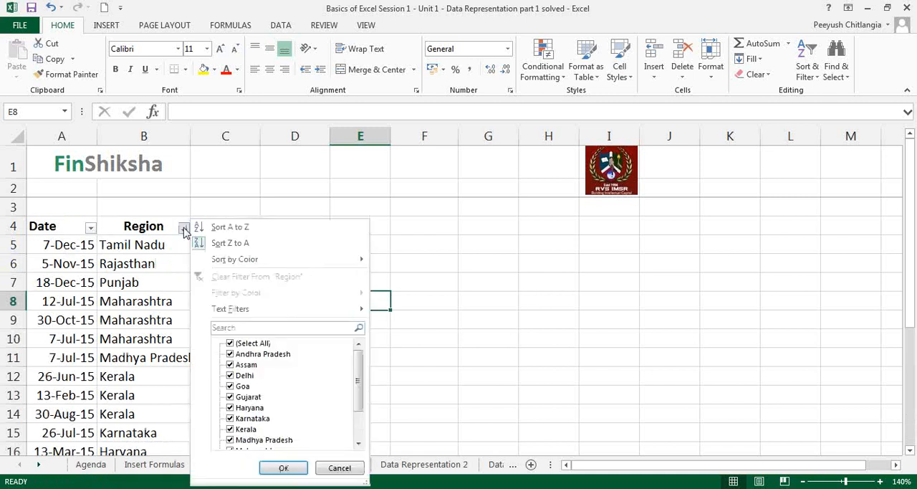
left_click(244, 227)
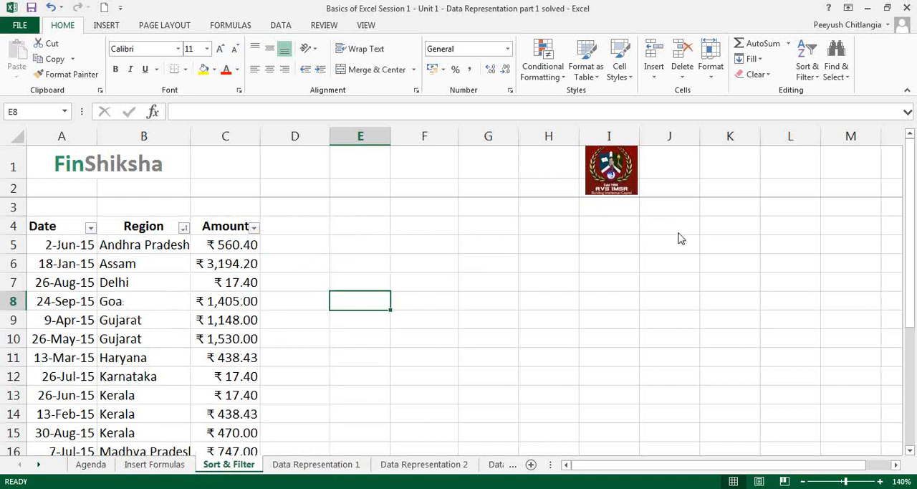
Filter the Date column to dates in the last quarter, and clear that filter after viewing the matching rows.
left_click(91, 228)
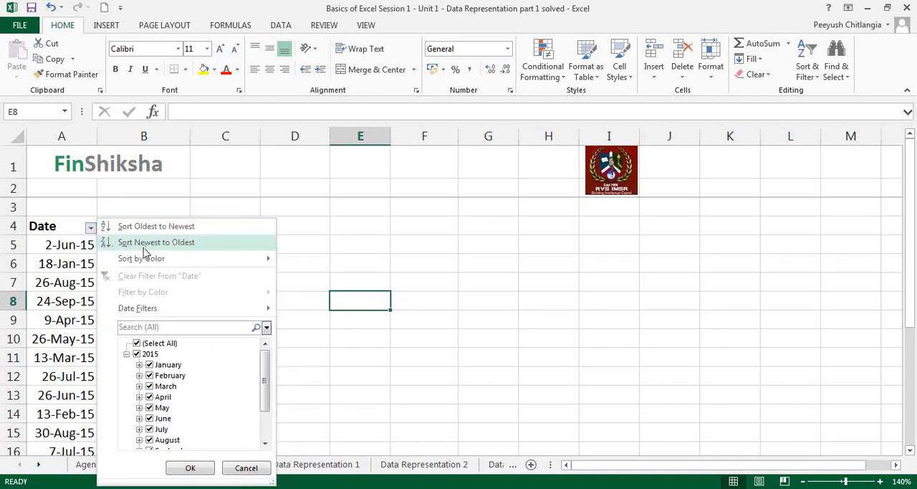
mouse_move(162, 313)
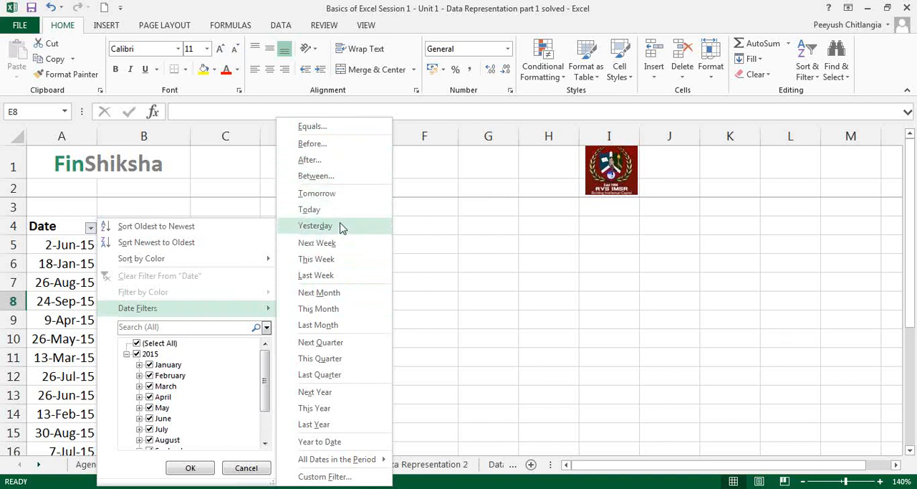
left_click(337, 377)
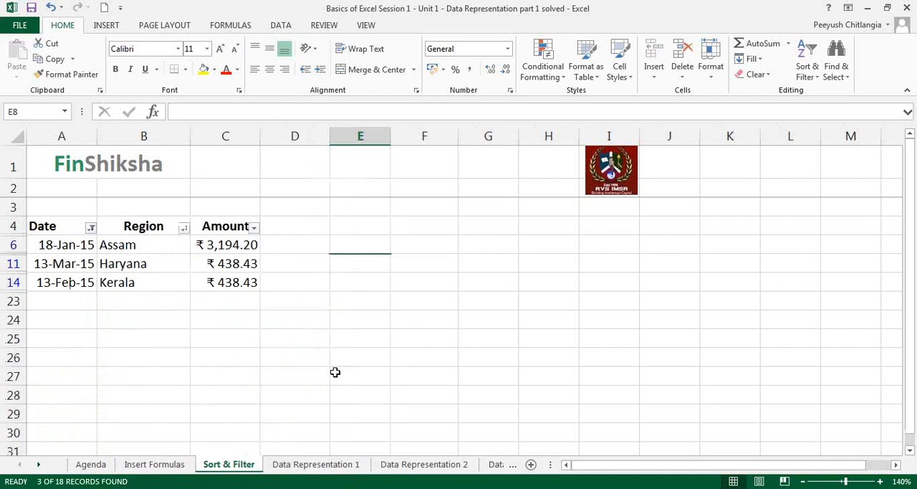
left_click(90, 227)
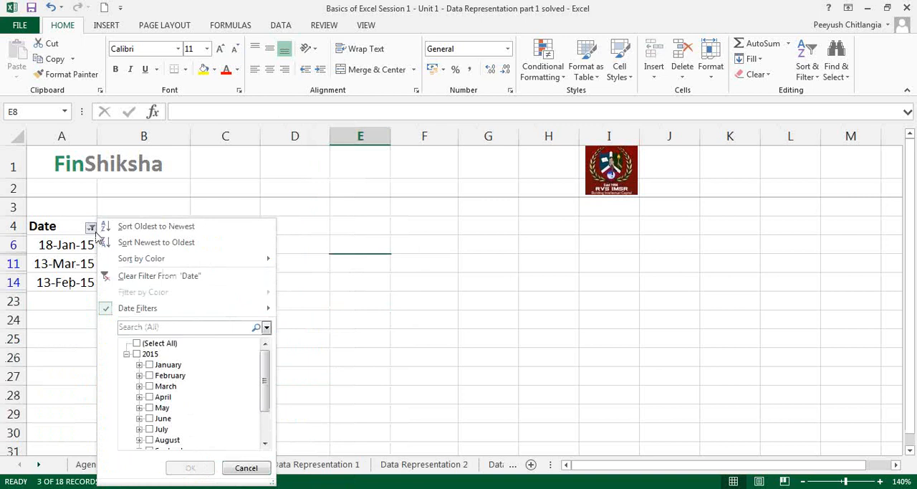
left_click(122, 277)
Filter the Date column to dates in the next quarter, and clear the Date filter again.
left_click(90, 227)
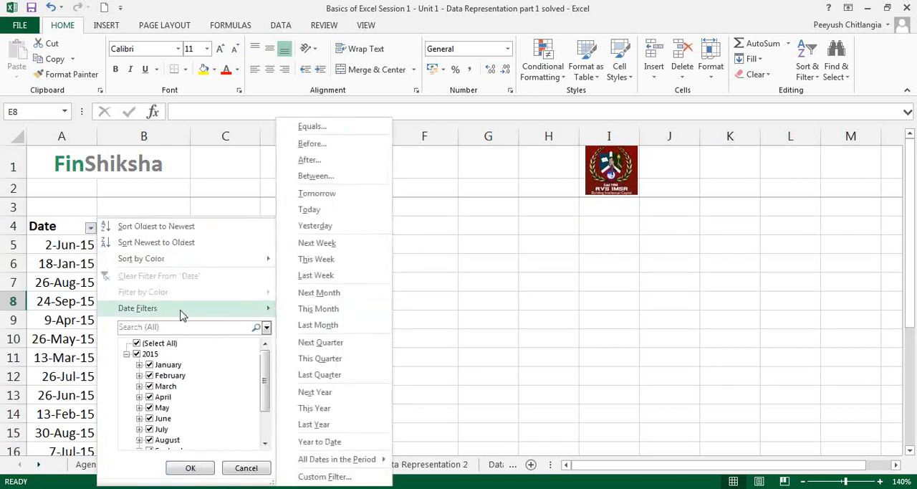
left_click(334, 351)
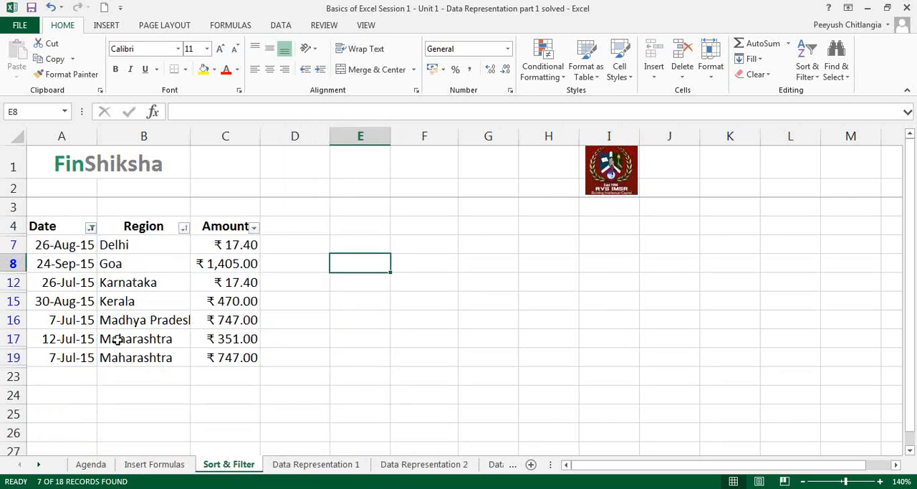
left_click(91, 227)
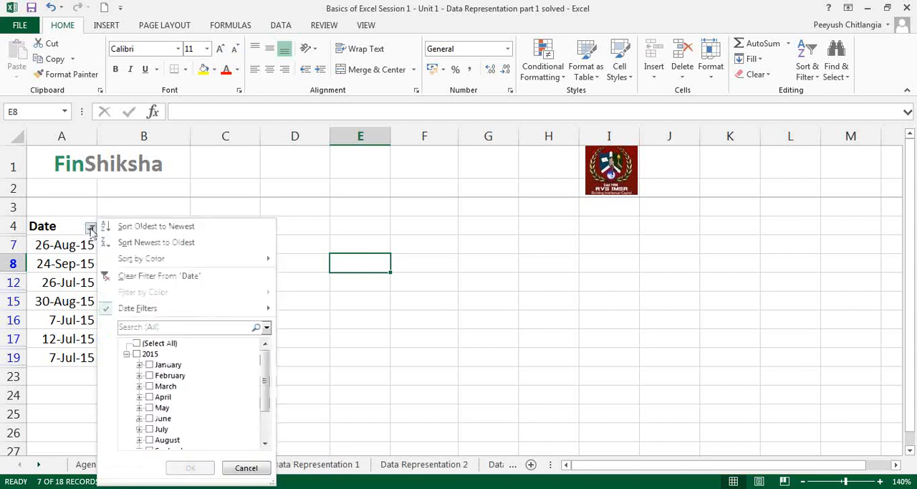
left_click(136, 273)
Filter the Date column to dates after 25 June 2015, picking the date from the calendar, and clear that filter.
left_click(91, 227)
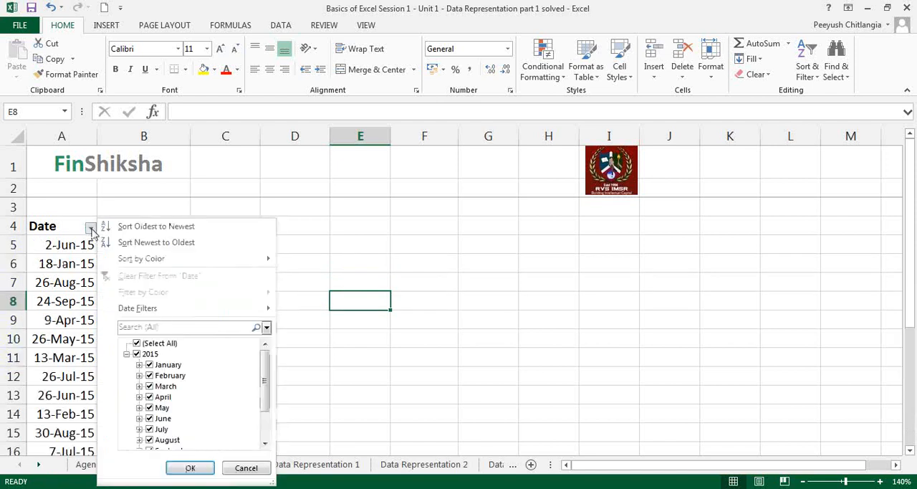
mouse_move(182, 310)
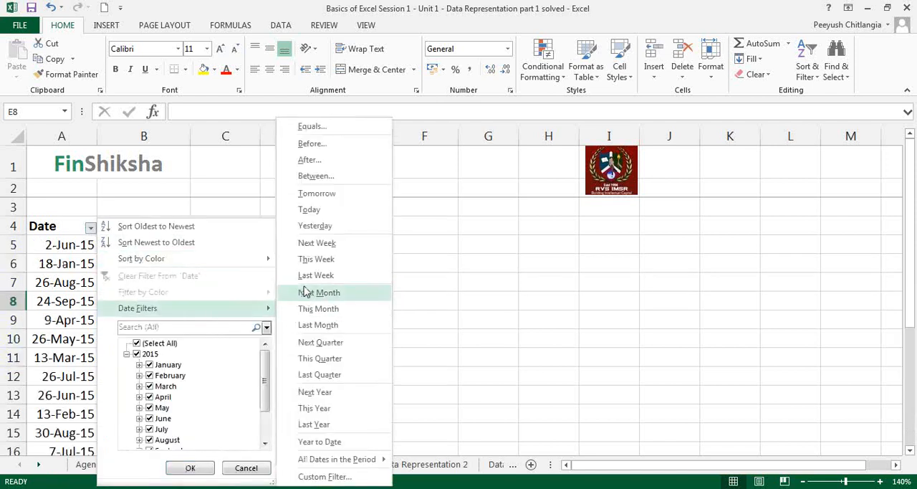
left_click(319, 162)
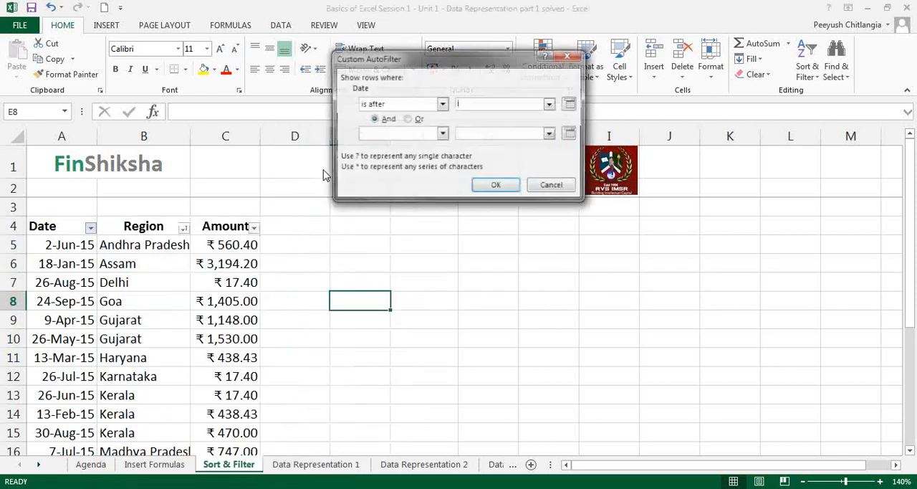
left_click(570, 105)
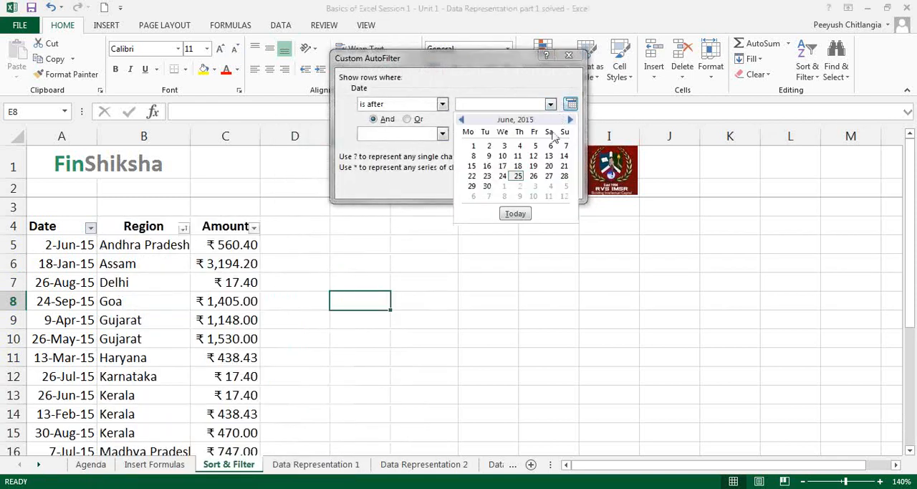
left_click(518, 176)
left_click(499, 186)
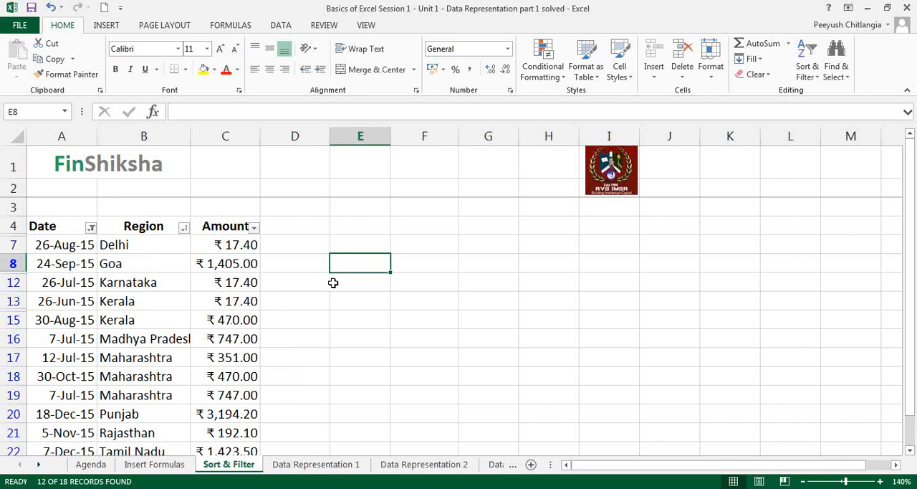
left_click(90, 227)
left_click(129, 276)
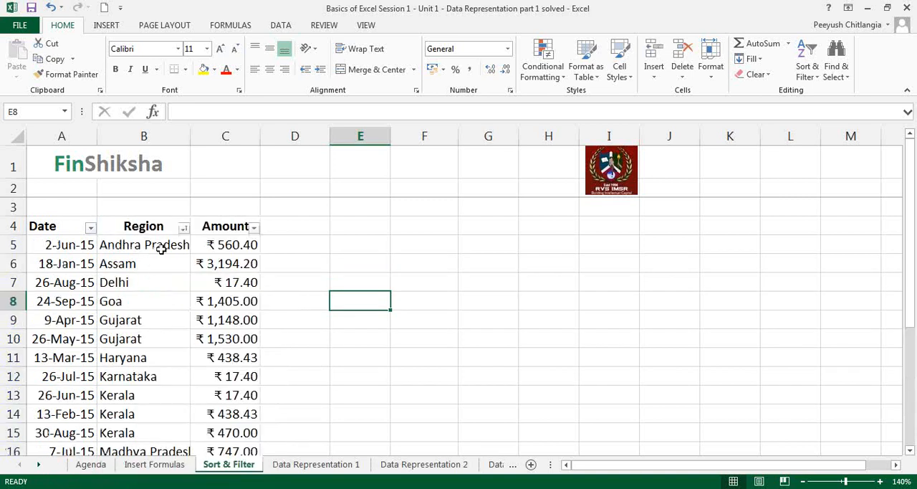
Apply a text filter to the Region column for names containing "at" and highlight the matching regions.
left_click(184, 228)
mouse_move(248, 309)
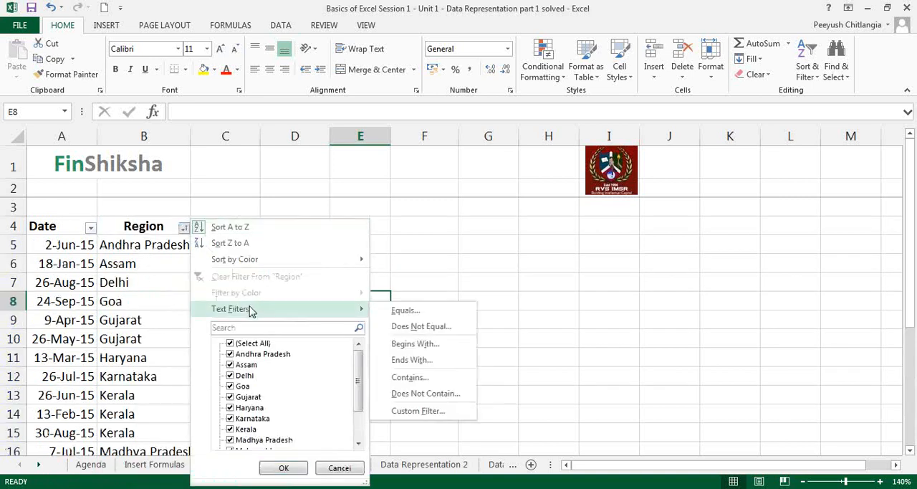
left_click(421, 380)
type("at")
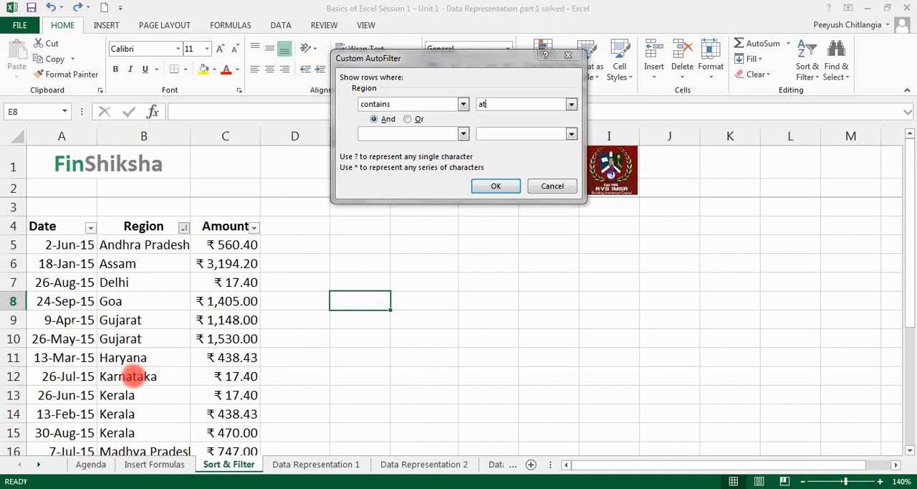
left_click(494, 184)
left_click_drag(154, 249, 154, 279)
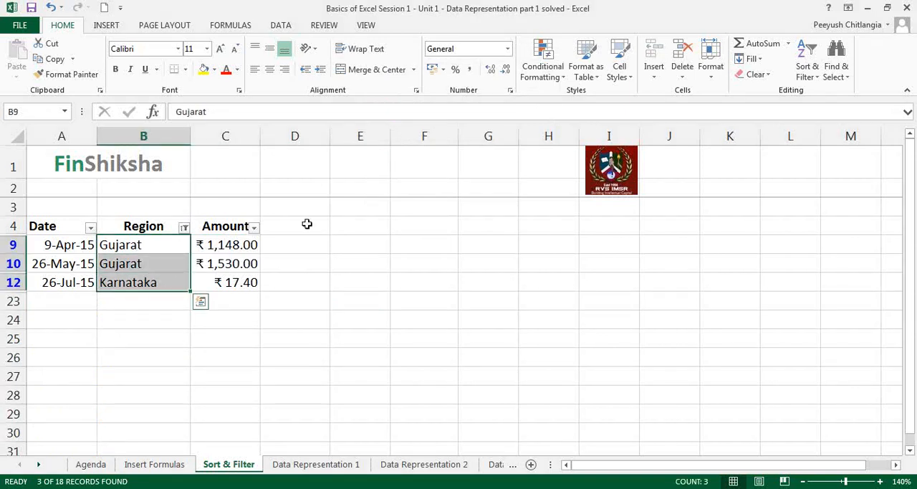
left_click(329, 225)
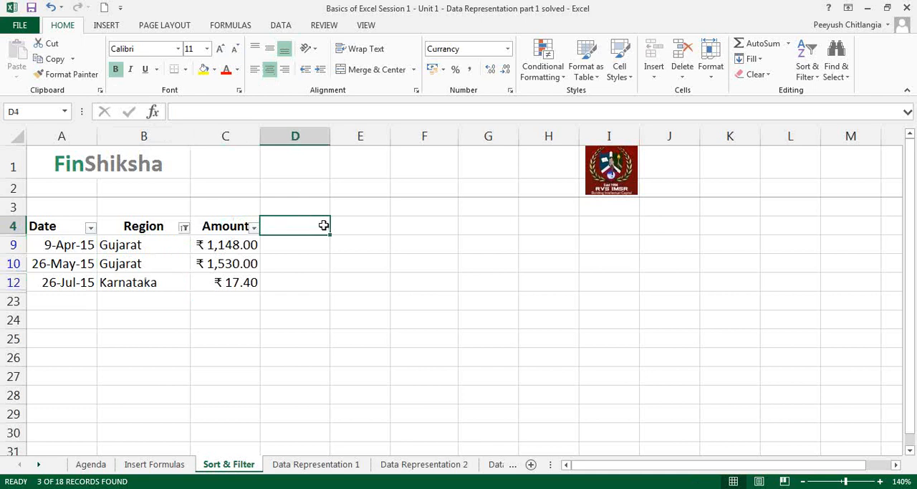
left_click(184, 227)
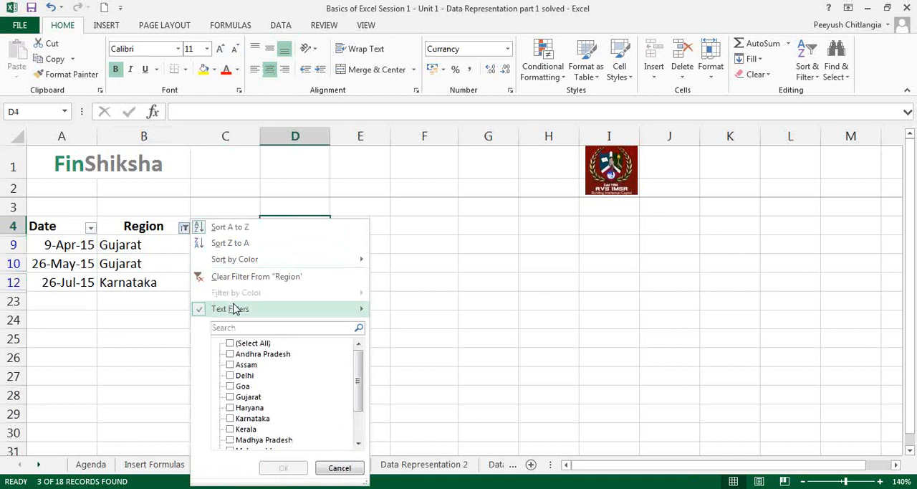
mouse_move(298, 316)
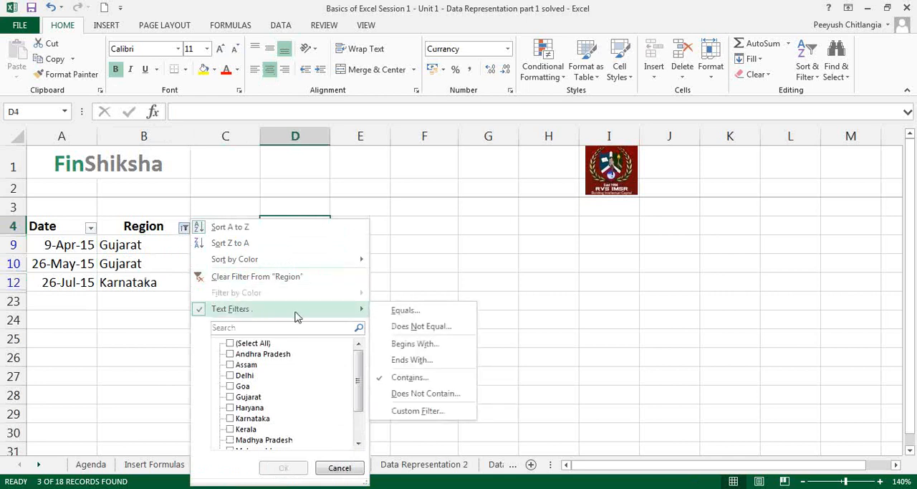
left_click(409, 377)
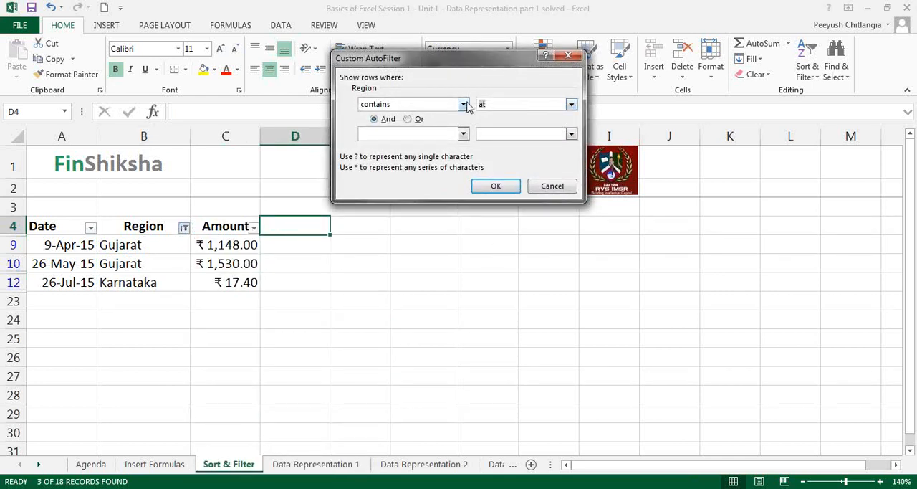
type("@")
key("BackSpace")
type(".com")
left_click(552, 187)
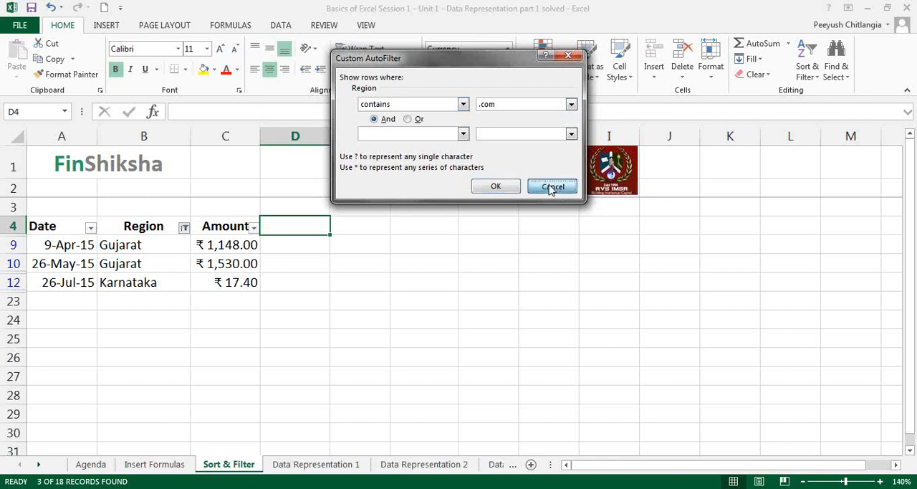
Clear the Region column's text filter and select cell E8.
left_click(185, 228)
left_click(219, 278)
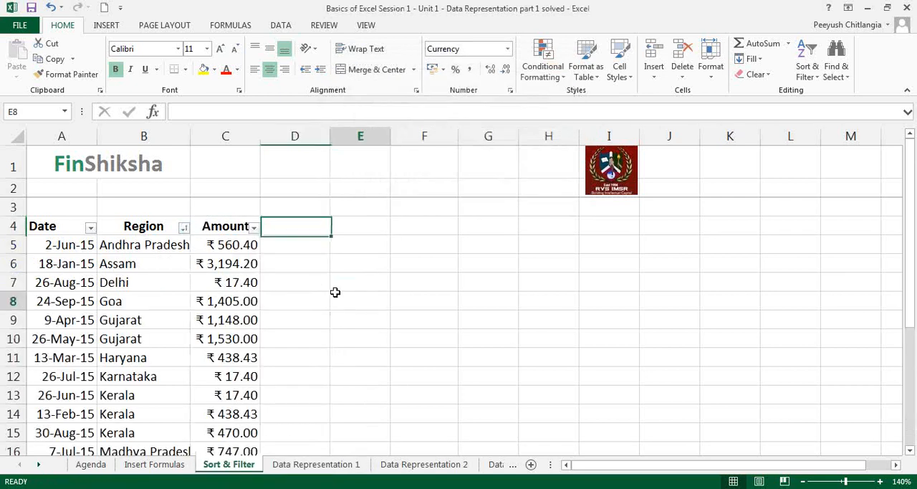
left_click(337, 297)
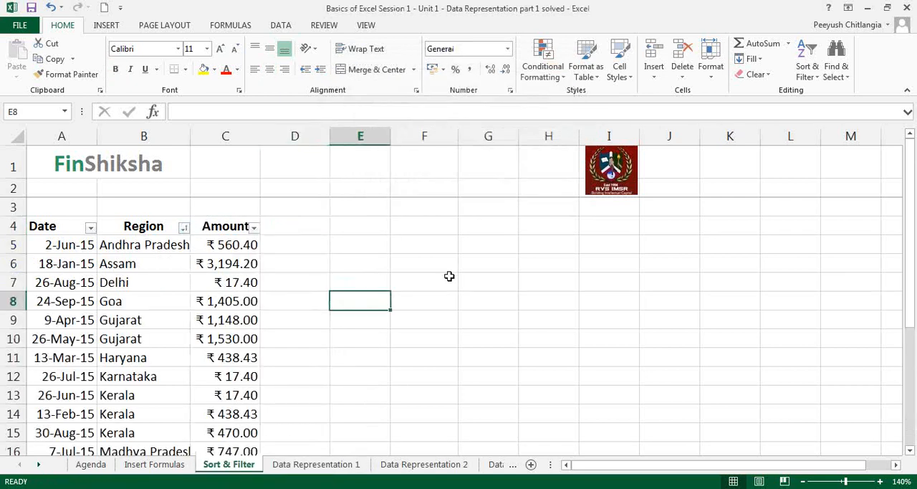